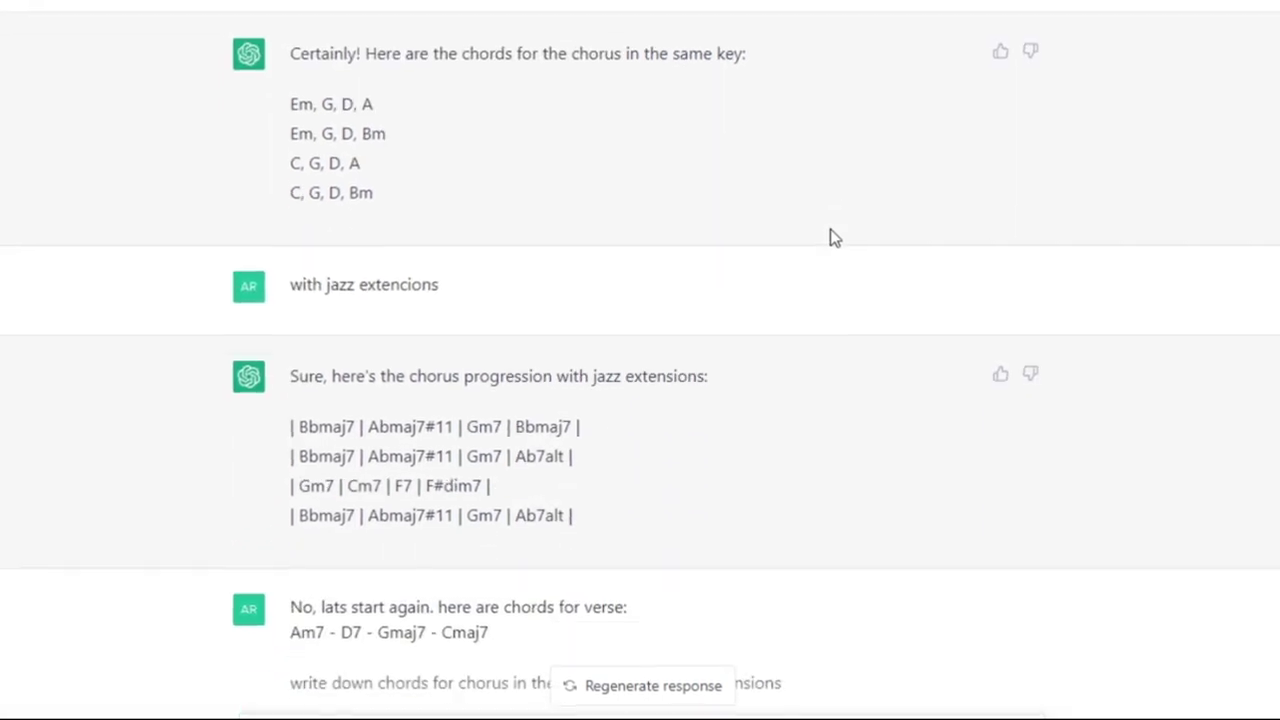
Examine the verse and chorus chord progressions suggested in the ChatGPT conversation.
scroll(833, 237, down, 10)
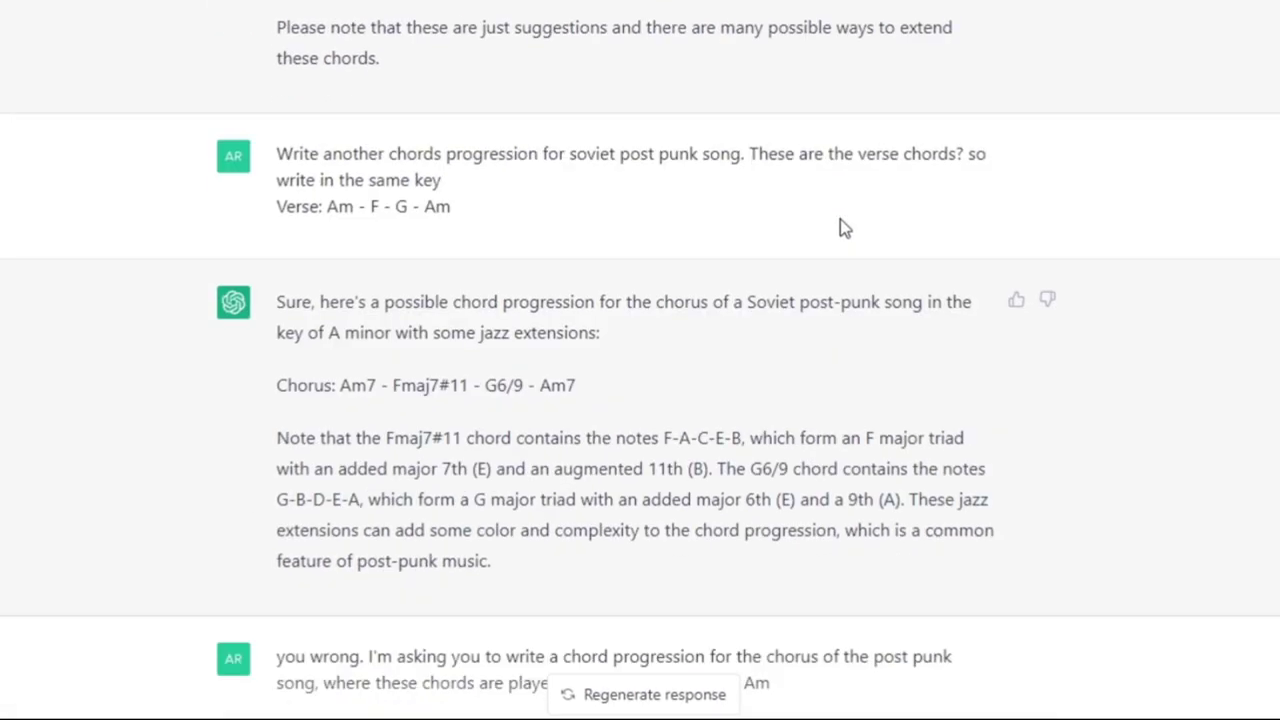
scroll(843, 225, down, 8)
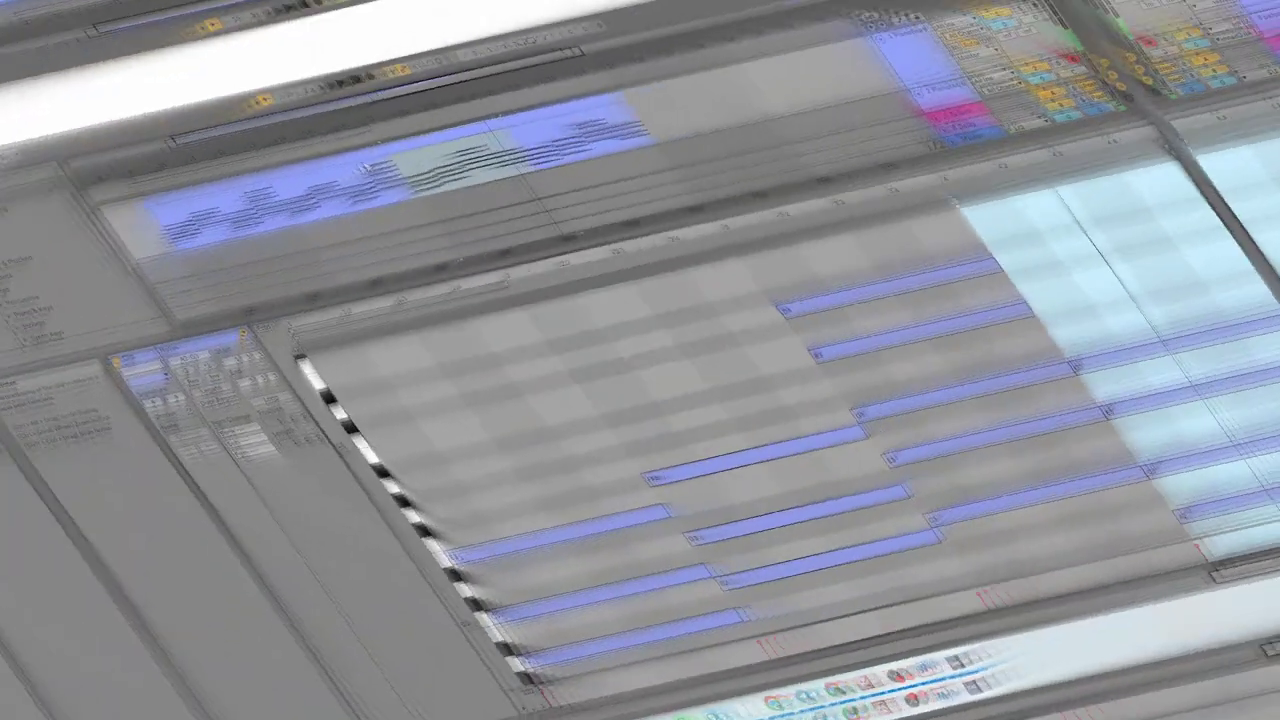
In Ableton Live, play the verse and chorus chord clips on the first Pianoteq track and examine their notes.
key(space)
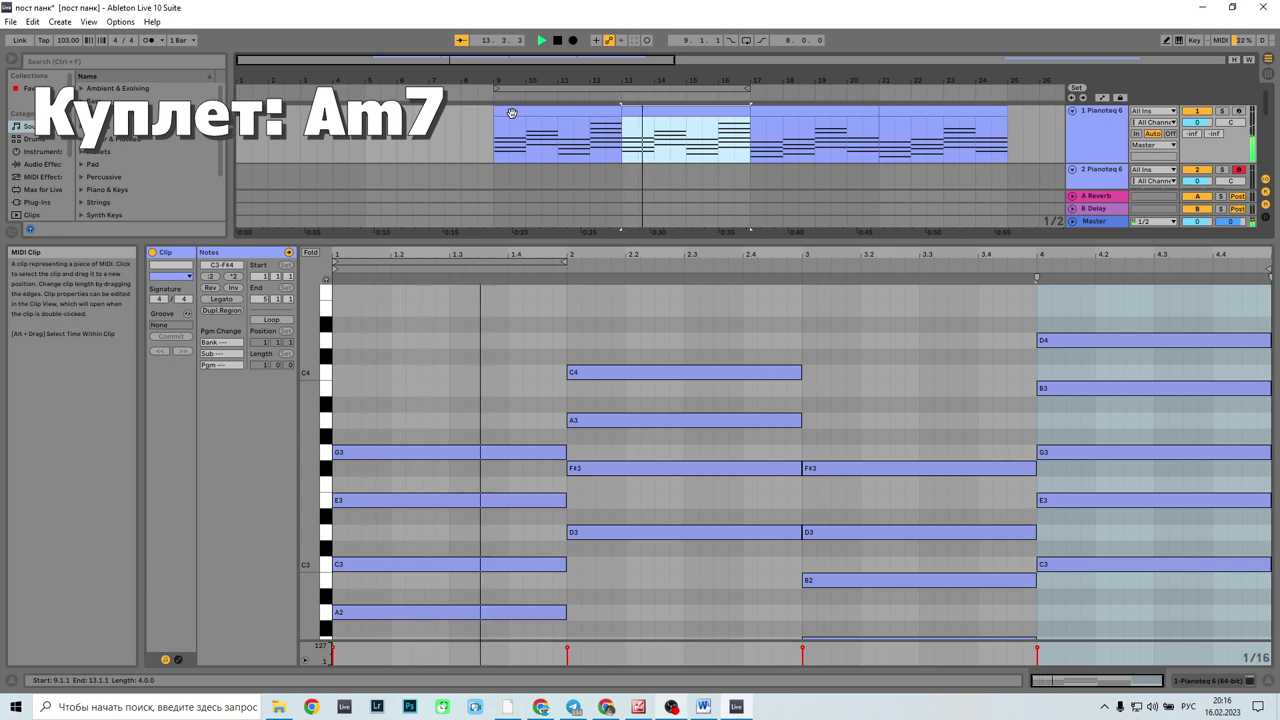
scroll(832, 332, down, 4)
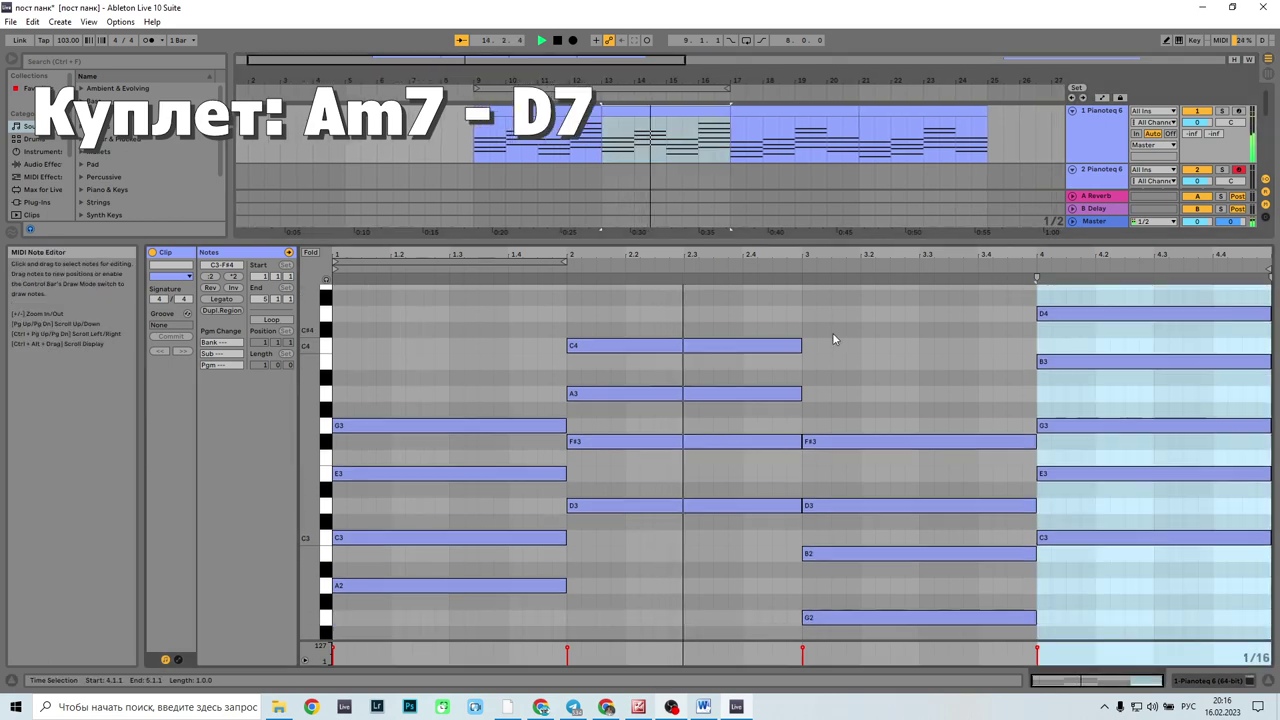
scroll(970, 513, up, 3)
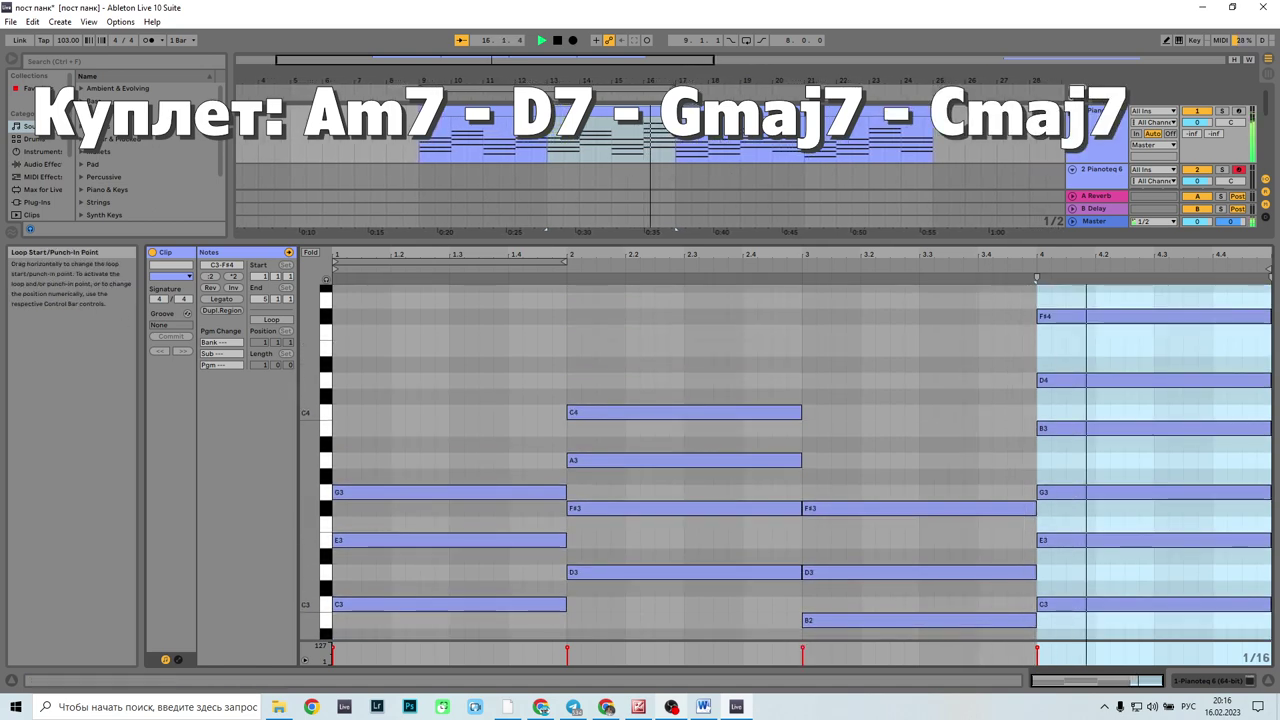
scroll(1037, 380, down, 3)
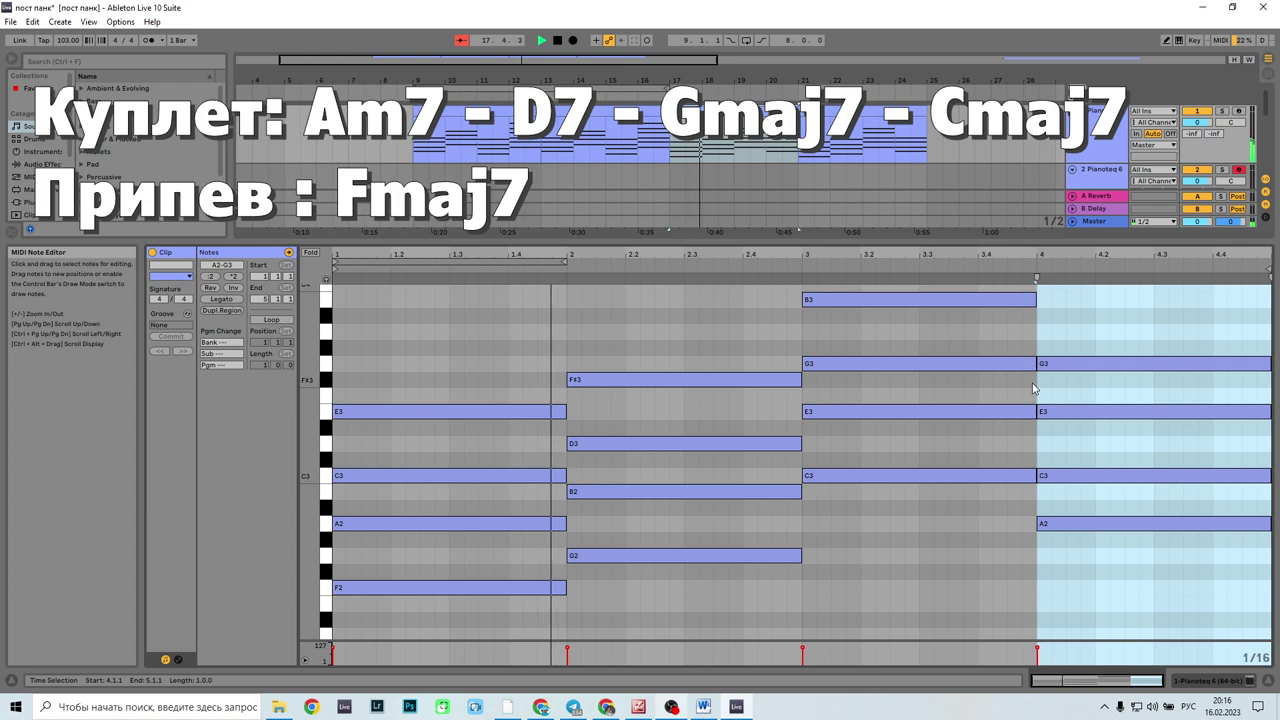
scroll(1033, 388, down, 1)
scroll(948, 450, up, 3)
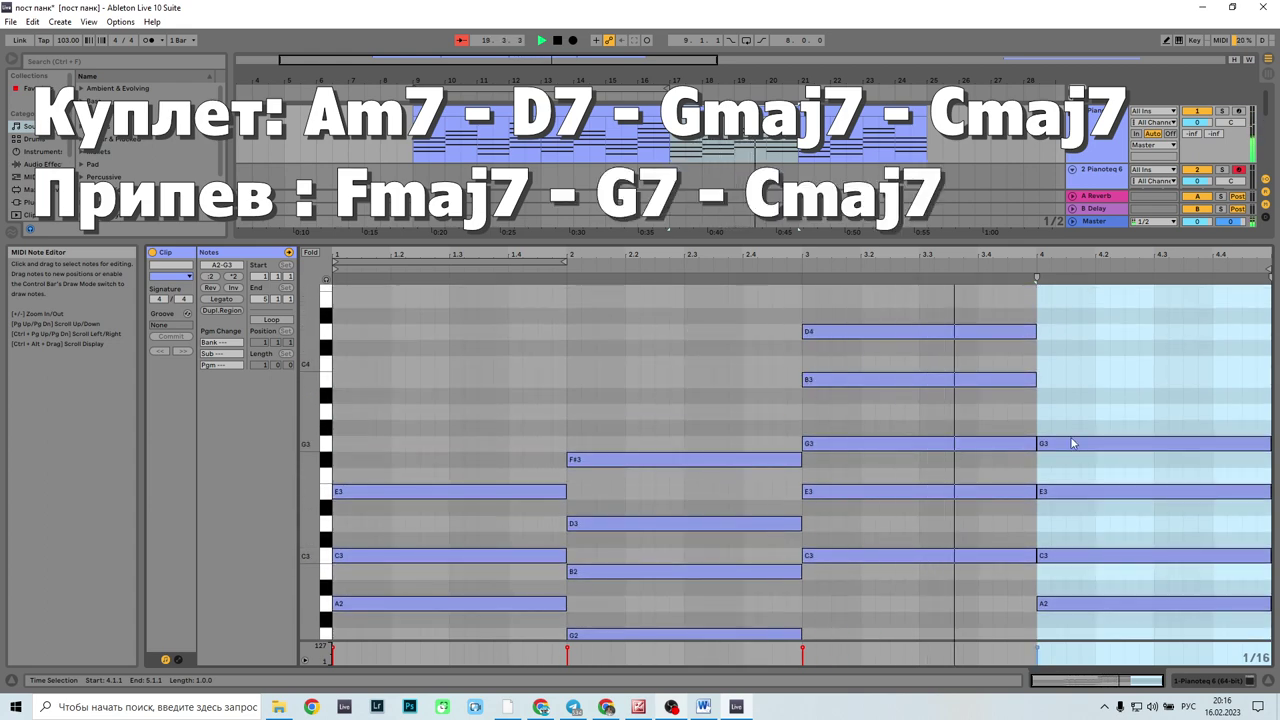
scroll(1090, 440, down, 1)
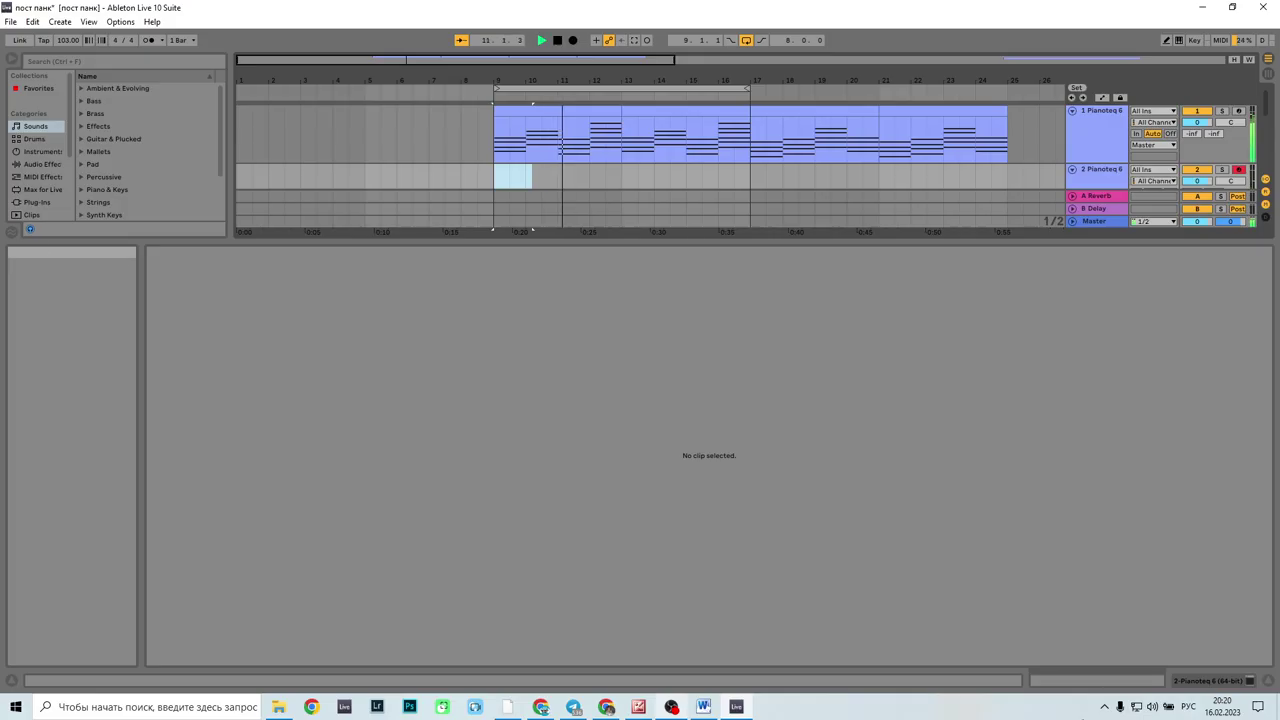
Show the second Pianoteq track's instrument and record the chorus melody on that track from bar 17.
click(1205, 682)
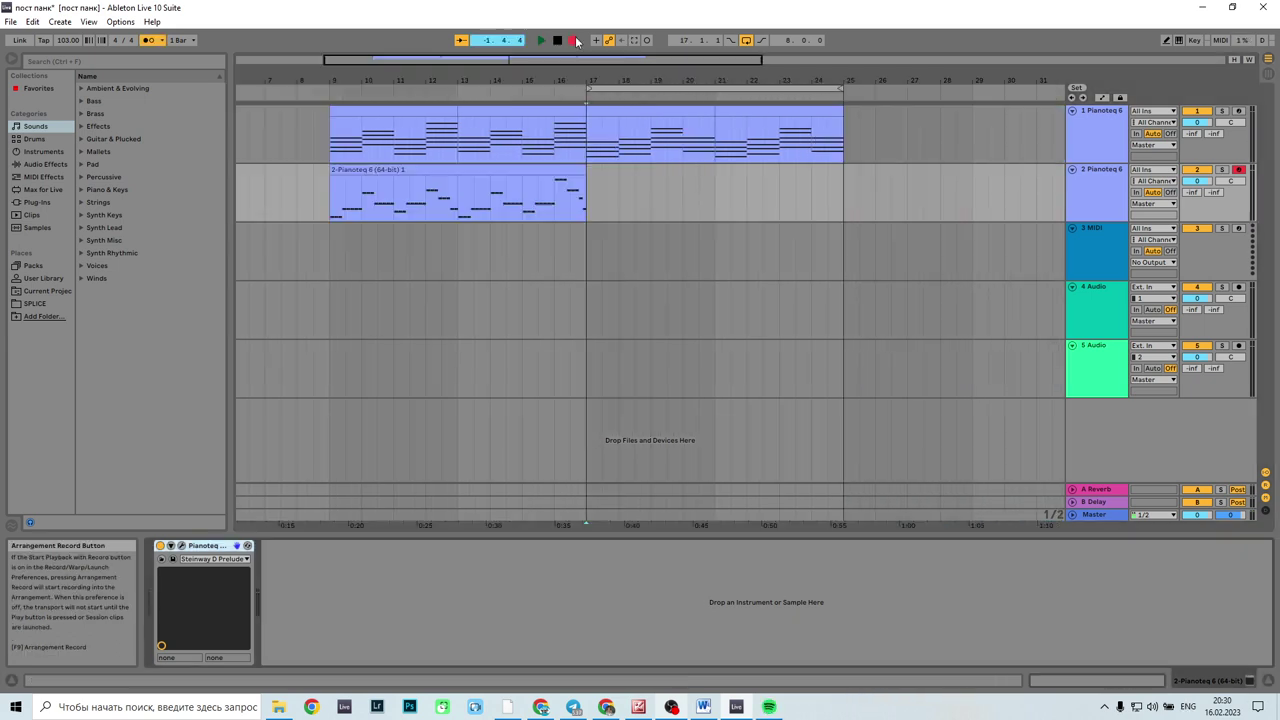
click(575, 41)
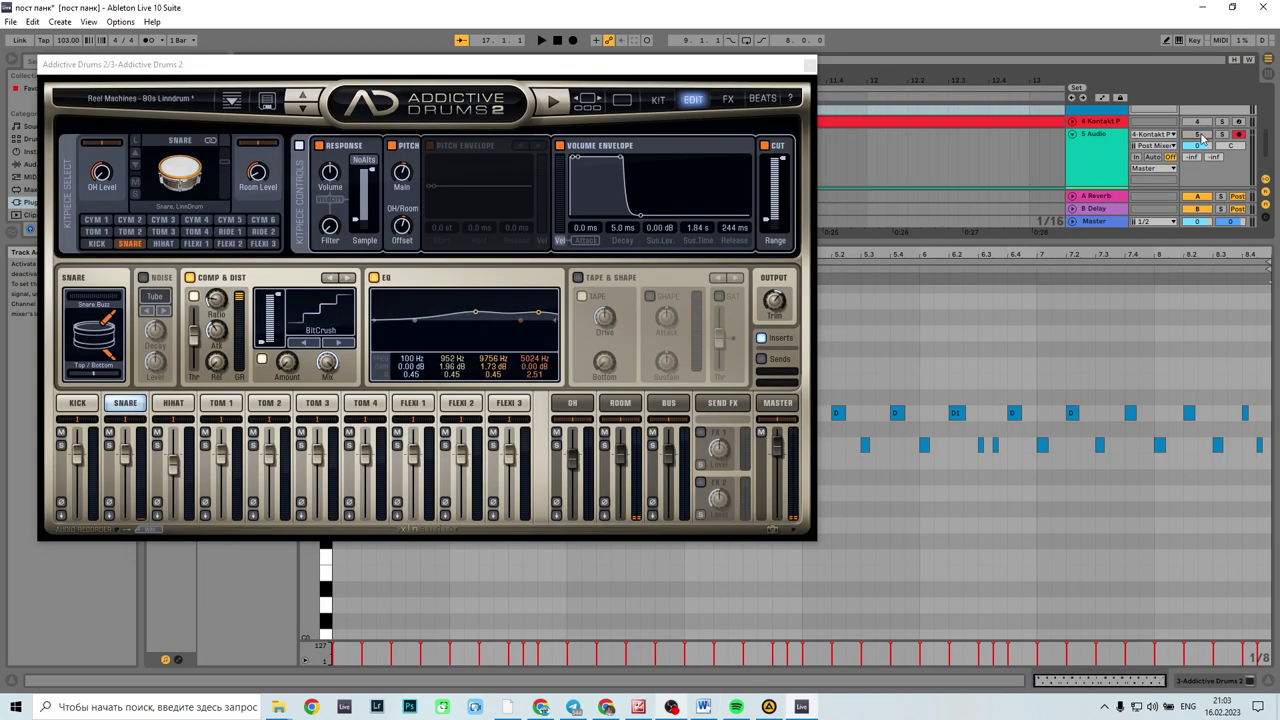
Show the Reel Machines overview in Addictive Drums 2, turn on arrangement looping and close the plug-in window.
scroll(1203, 139, down, 2)
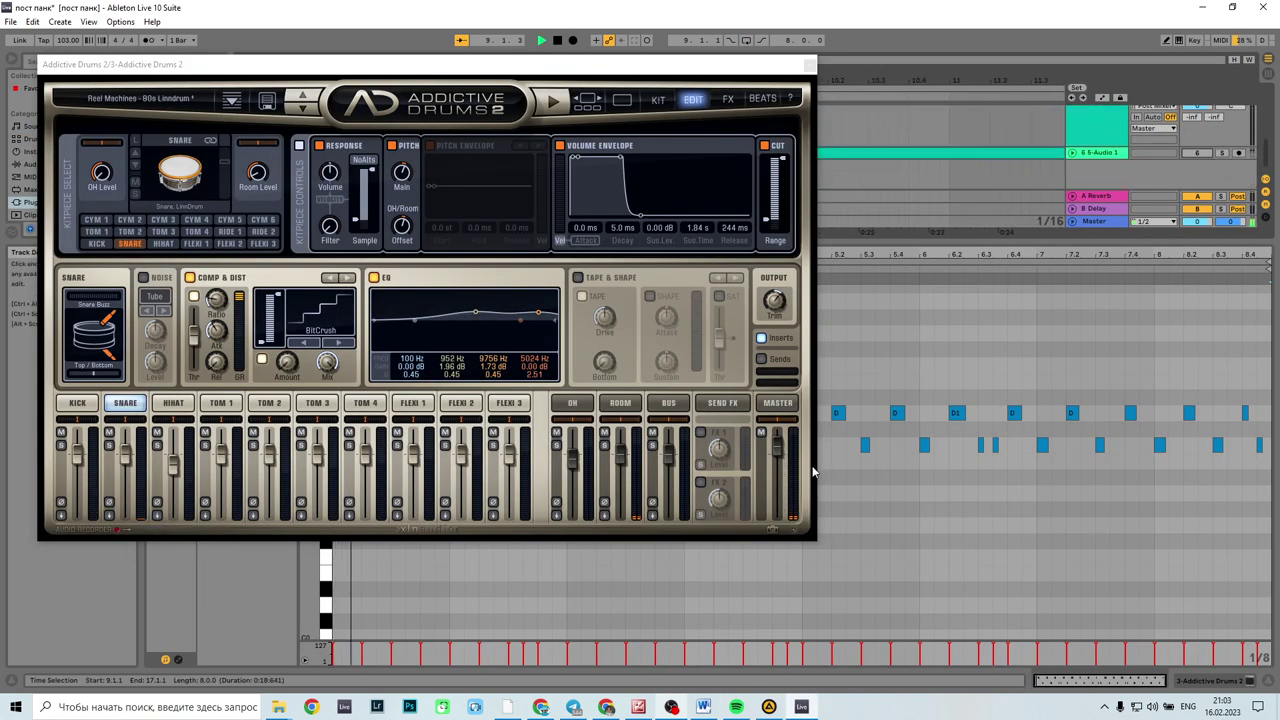
click(622, 101)
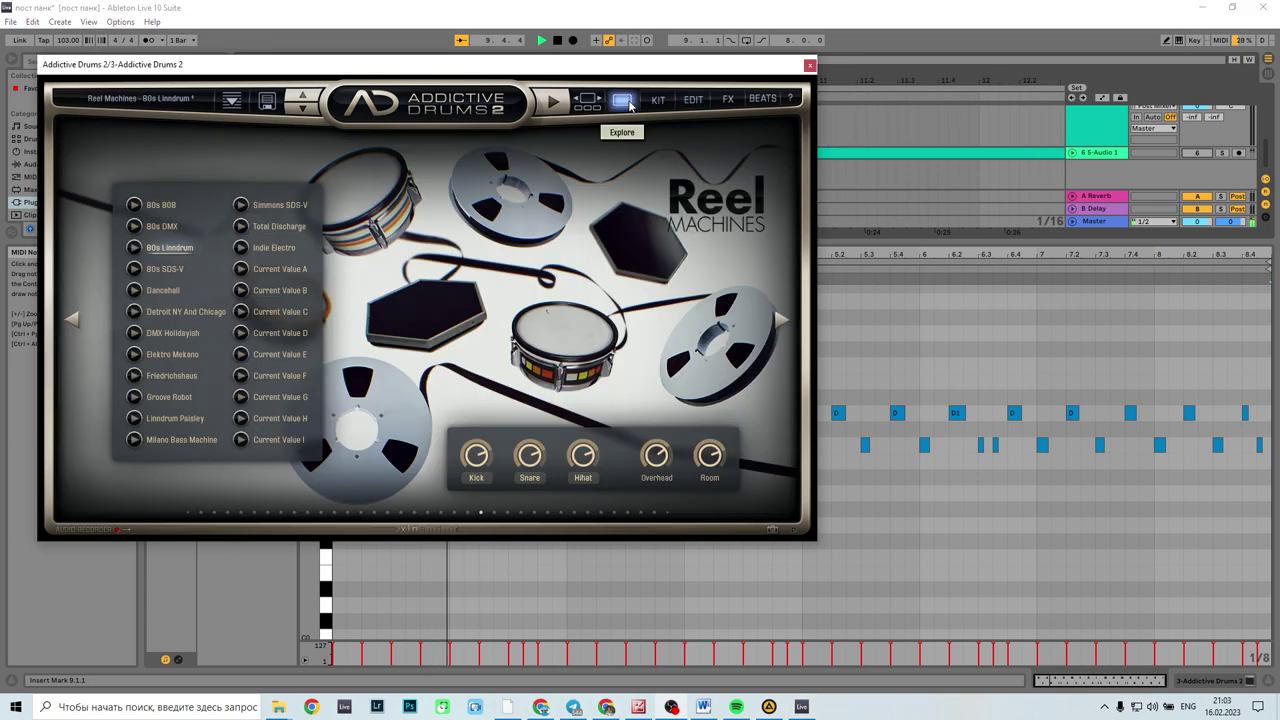
click(748, 40)
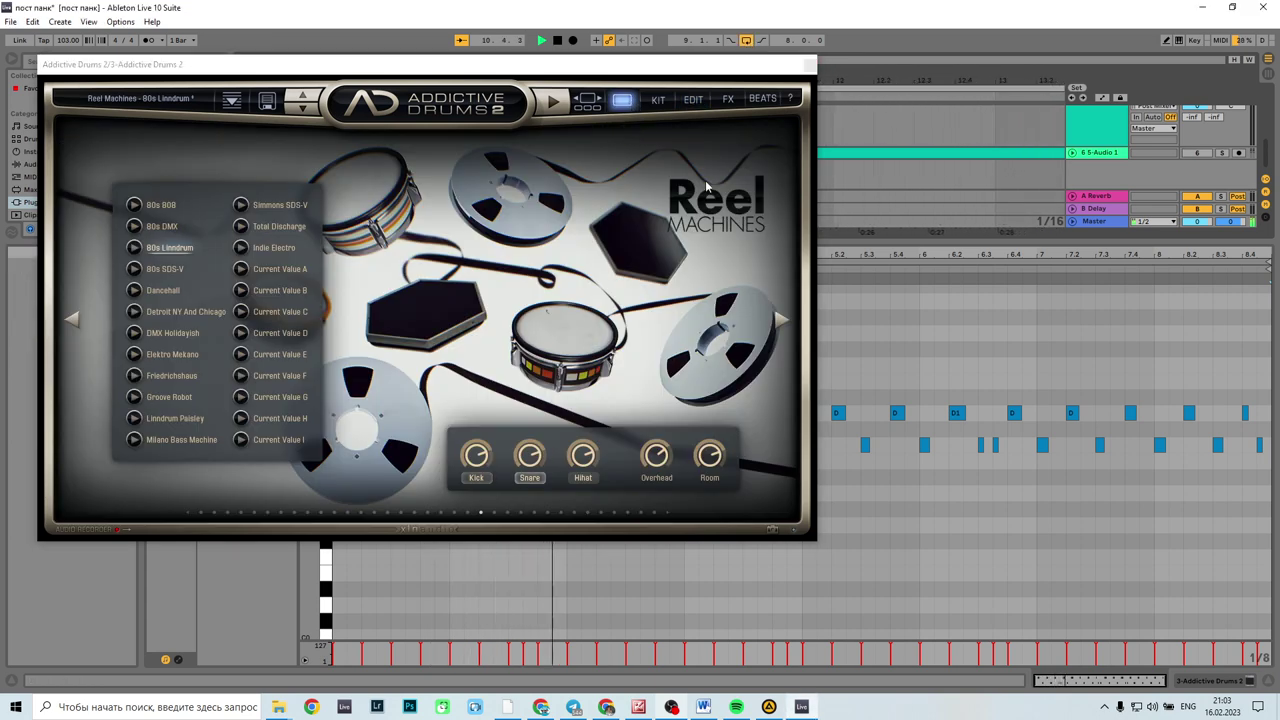
click(810, 67)
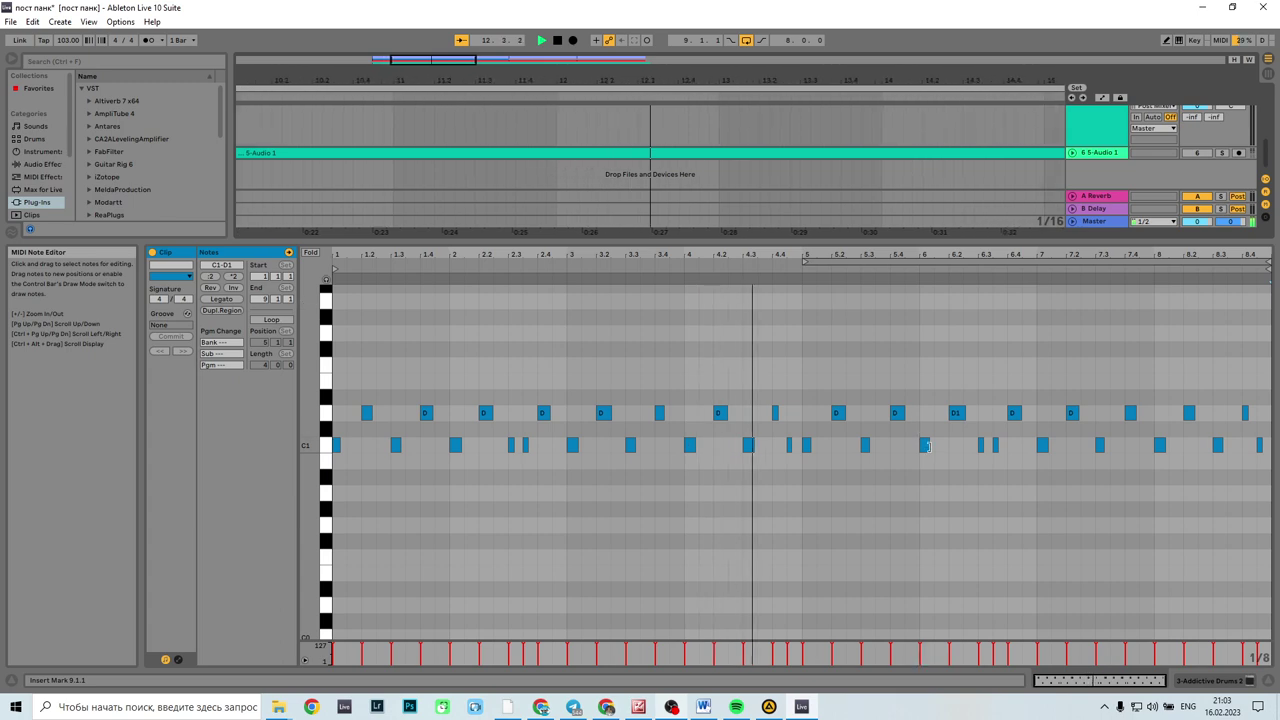
key(ctrl+alt+p)
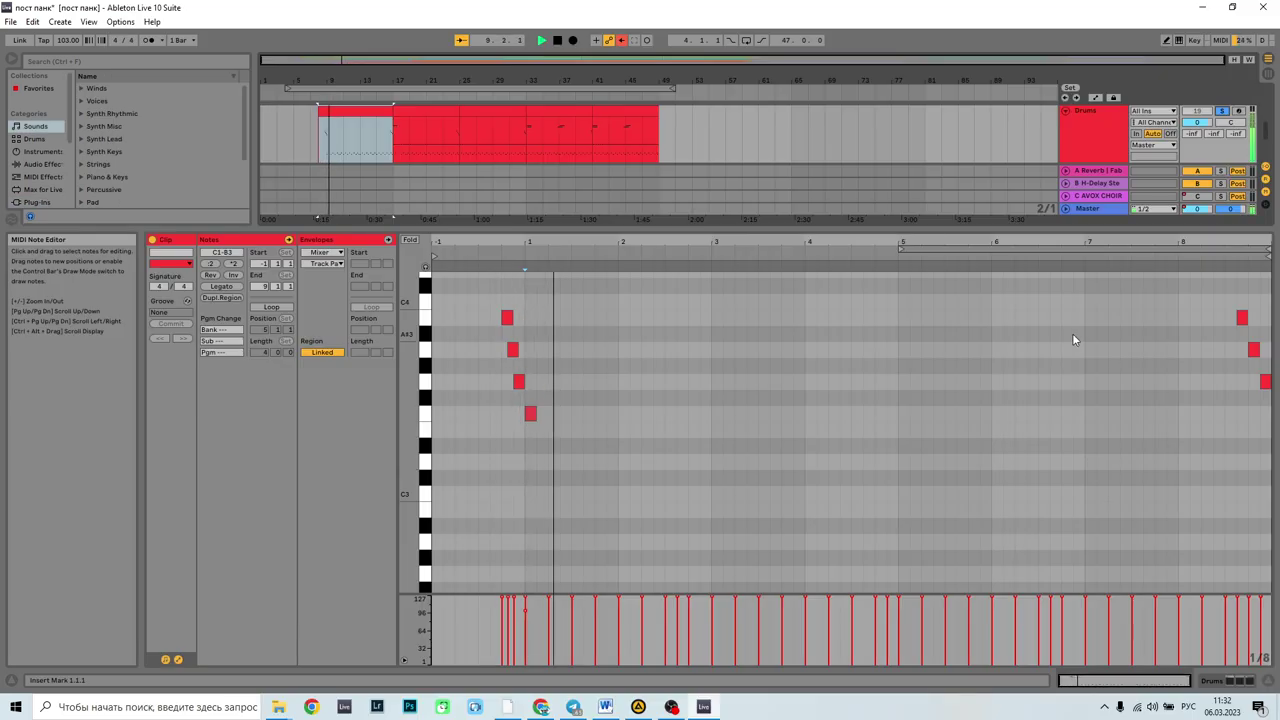
Examine the drum notes in the first Drums clip and in the clip starting at bar 17, including its hi-hat row.
scroll(1072, 340, down, 10)
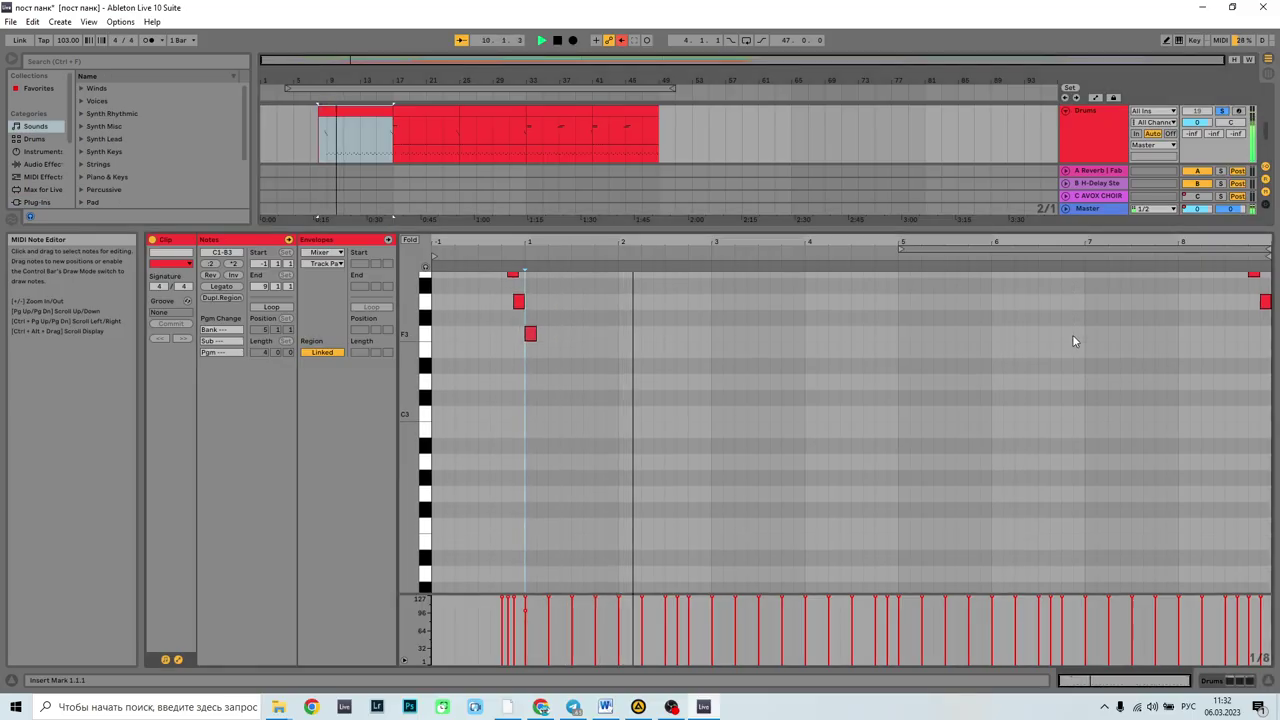
scroll(1072, 341, down, 3)
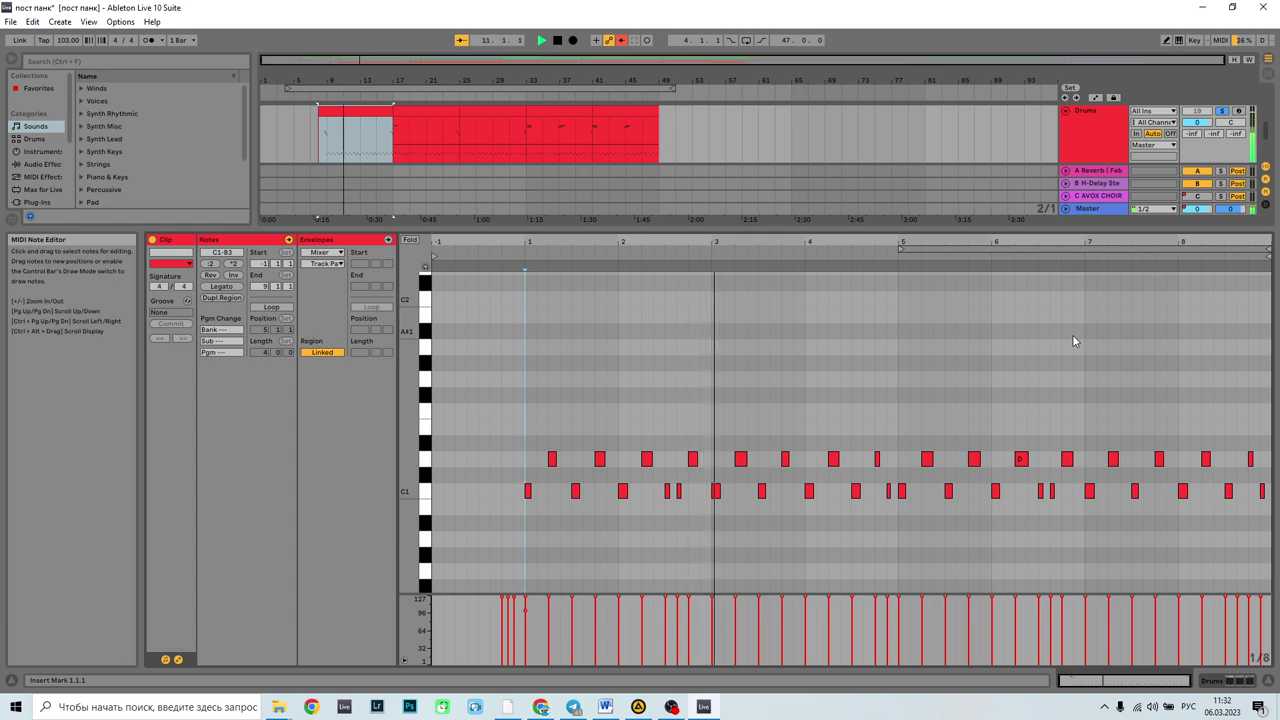
click(436, 110)
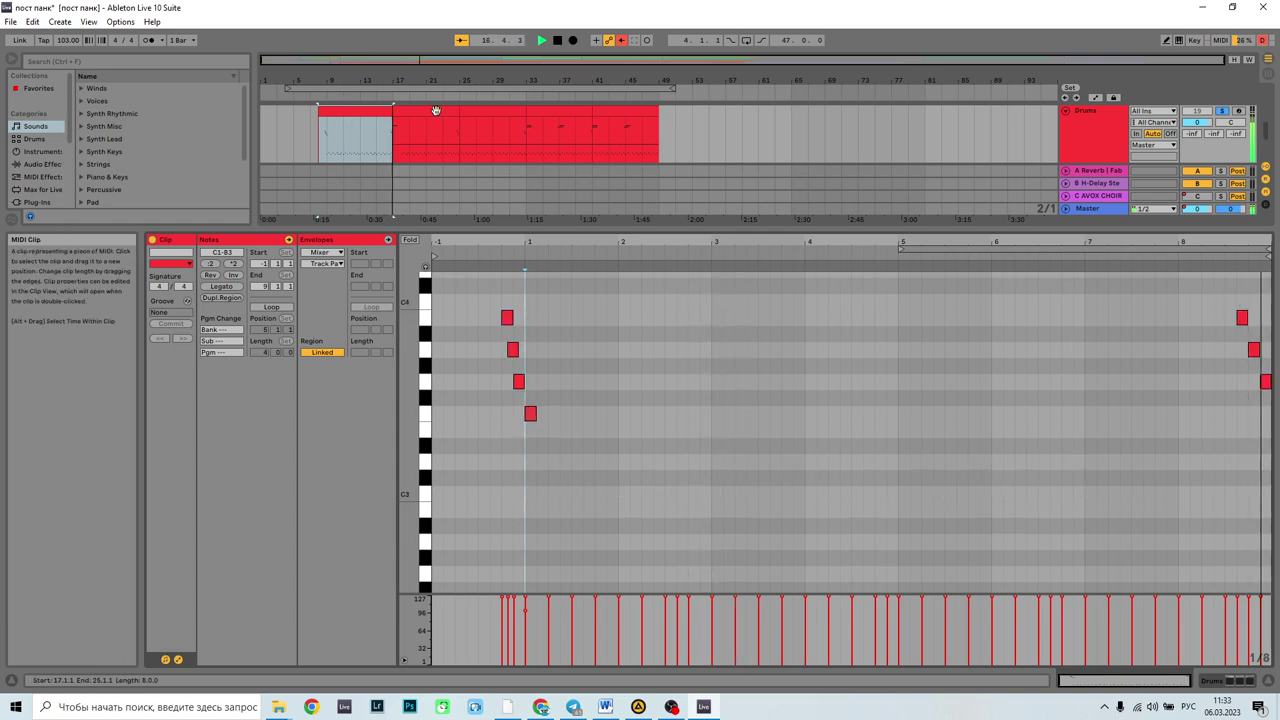
click(436, 110)
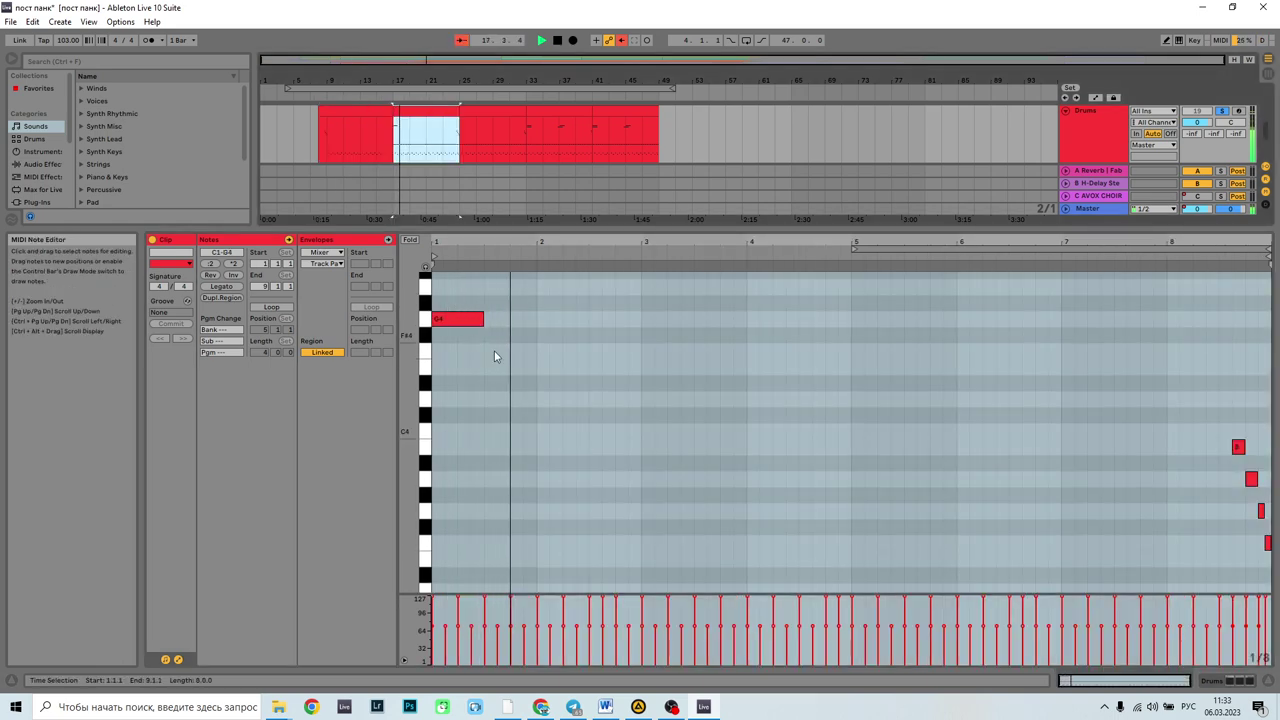
scroll(739, 448, down, 10)
click(748, 458)
scroll(770, 440, down, 4)
click(821, 463)
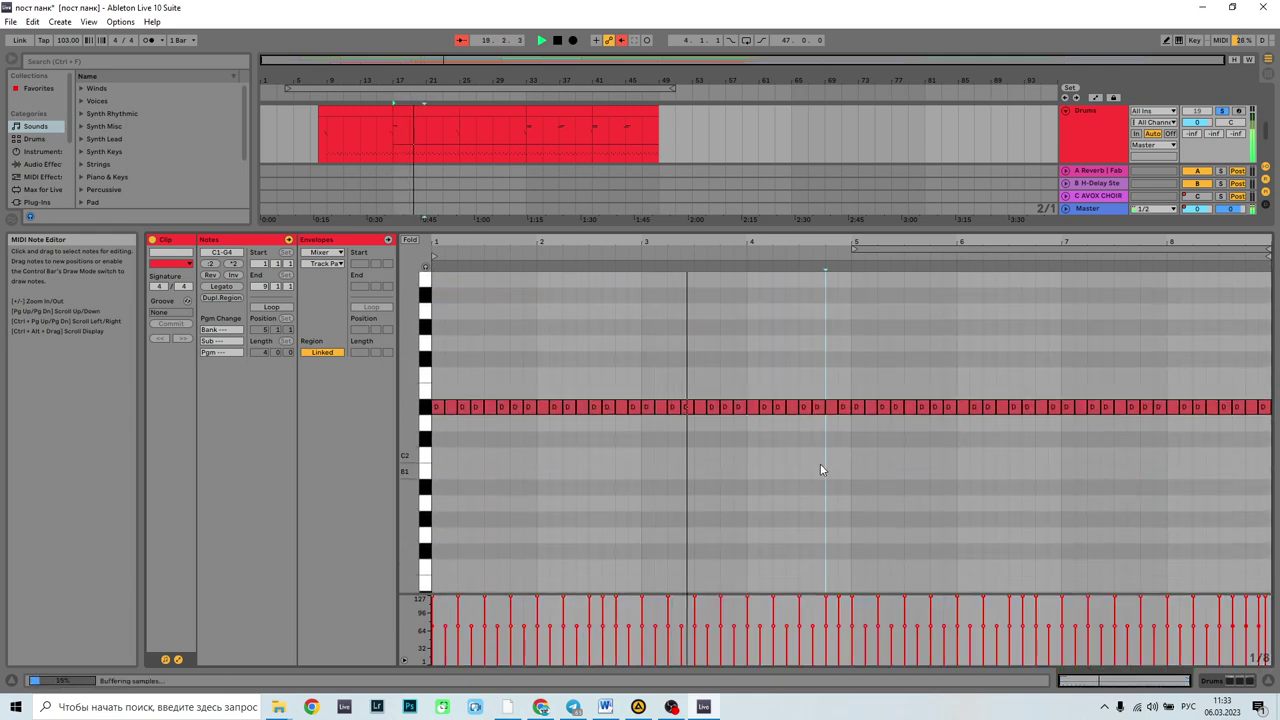
drag(436, 361, 849, 451)
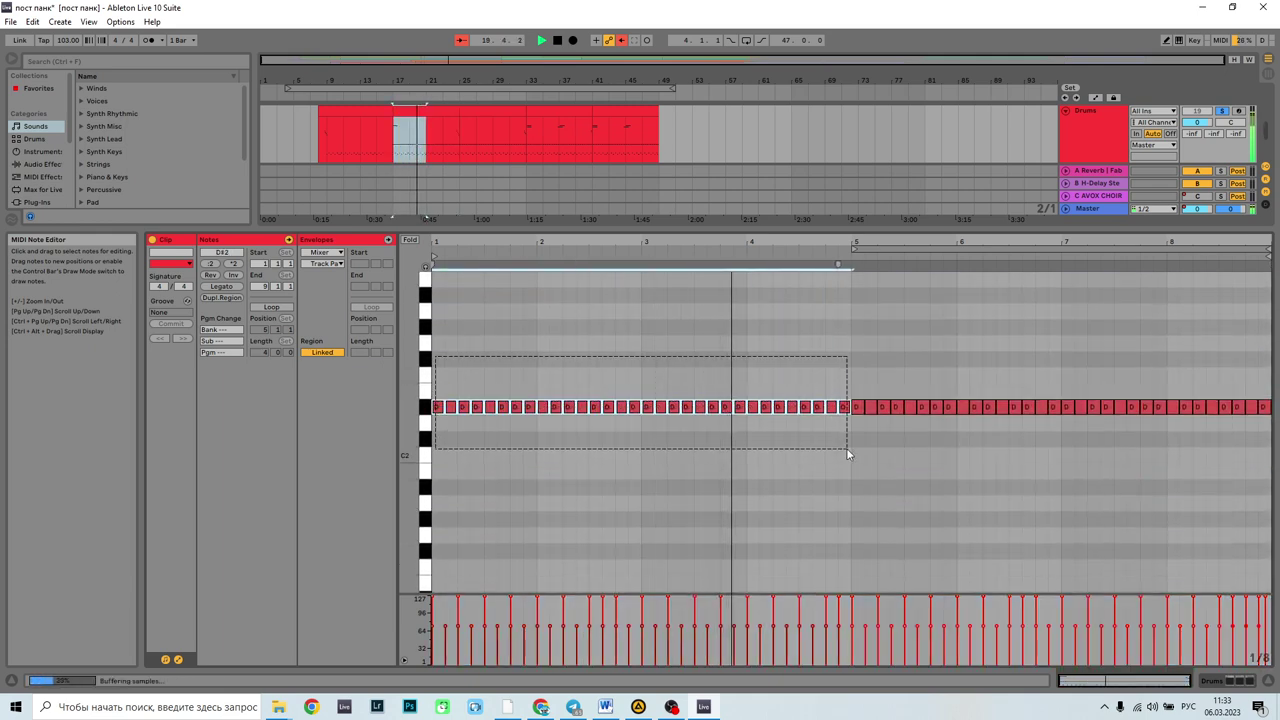
click(929, 520)
scroll(973, 515, up, 7)
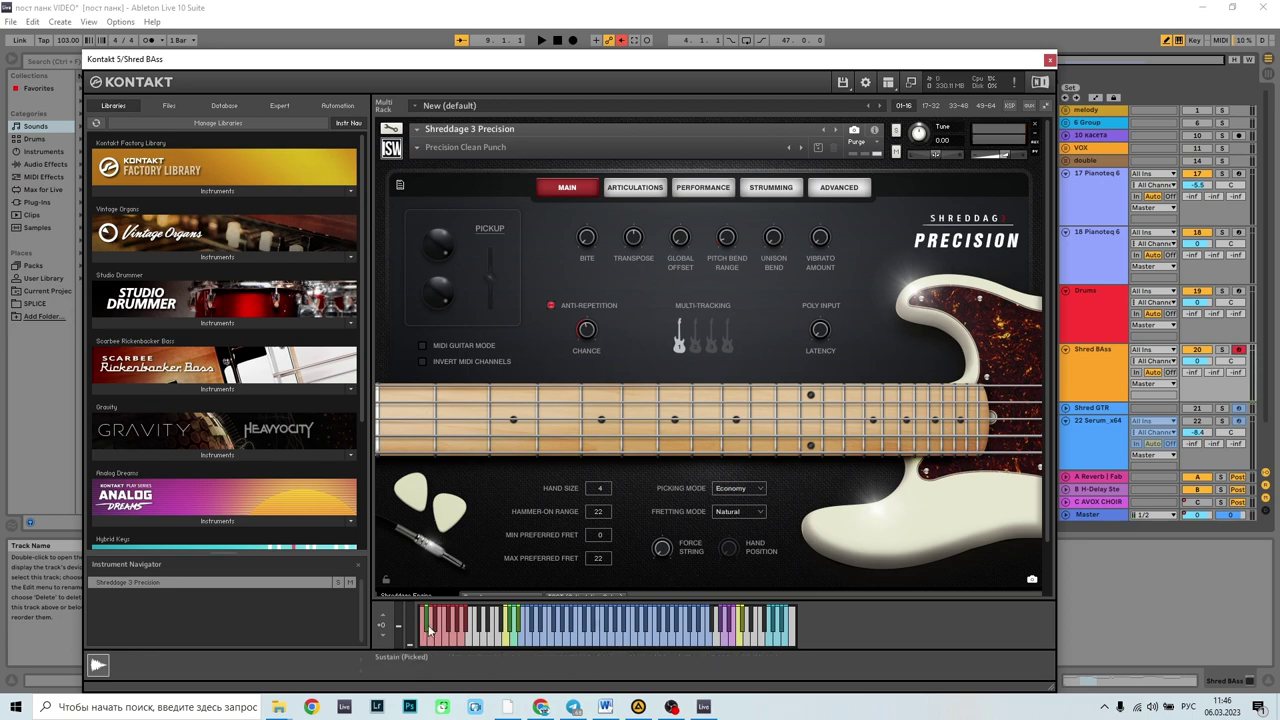
Vary the Shred BAss line by moving closing eighth notes of bars 1 to 3 to pitches such as C1, A0 and B0, and play it.
drag(543, 393, 755, 353)
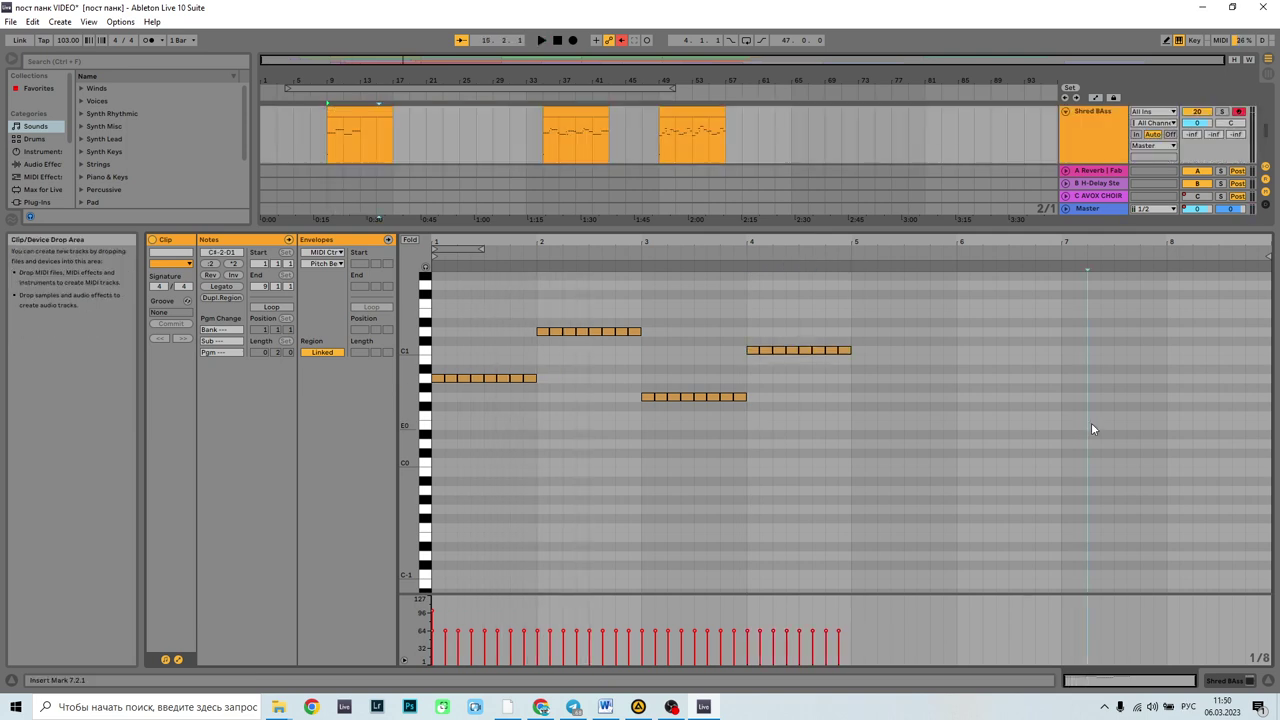
click(1091, 422)
drag(519, 358, 531, 341)
click(622, 332)
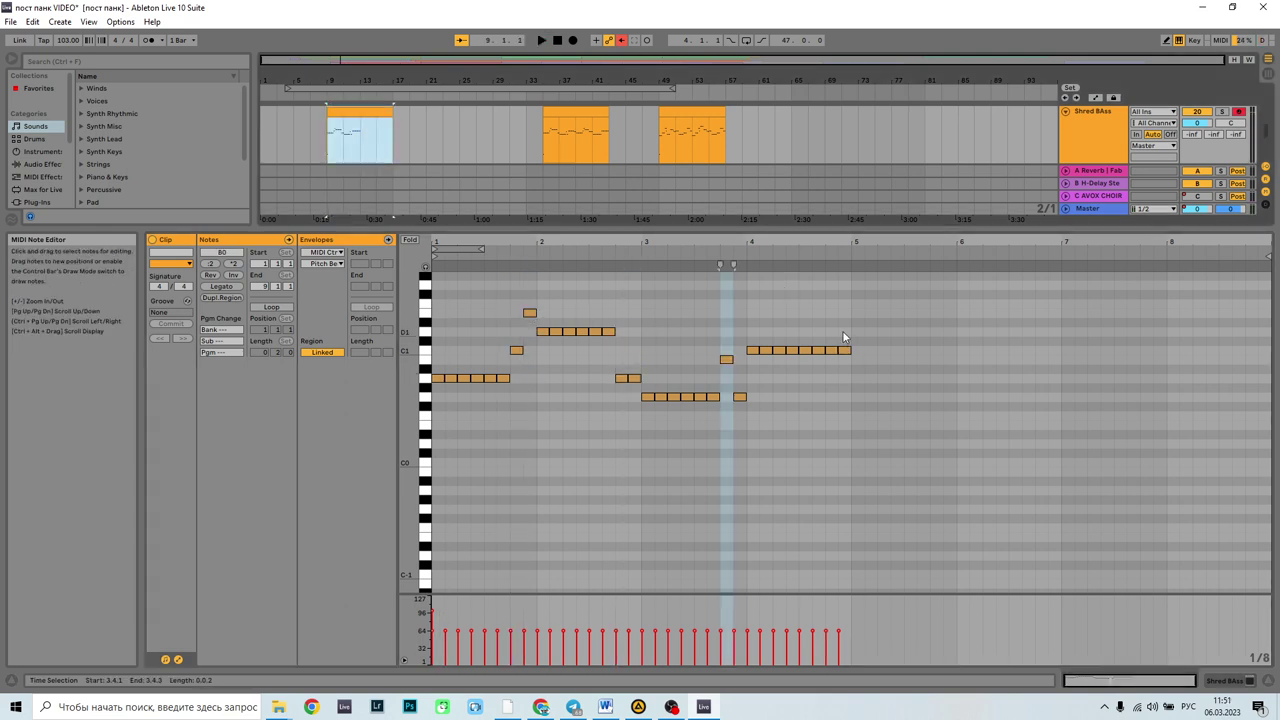
drag(836, 336, 841, 349)
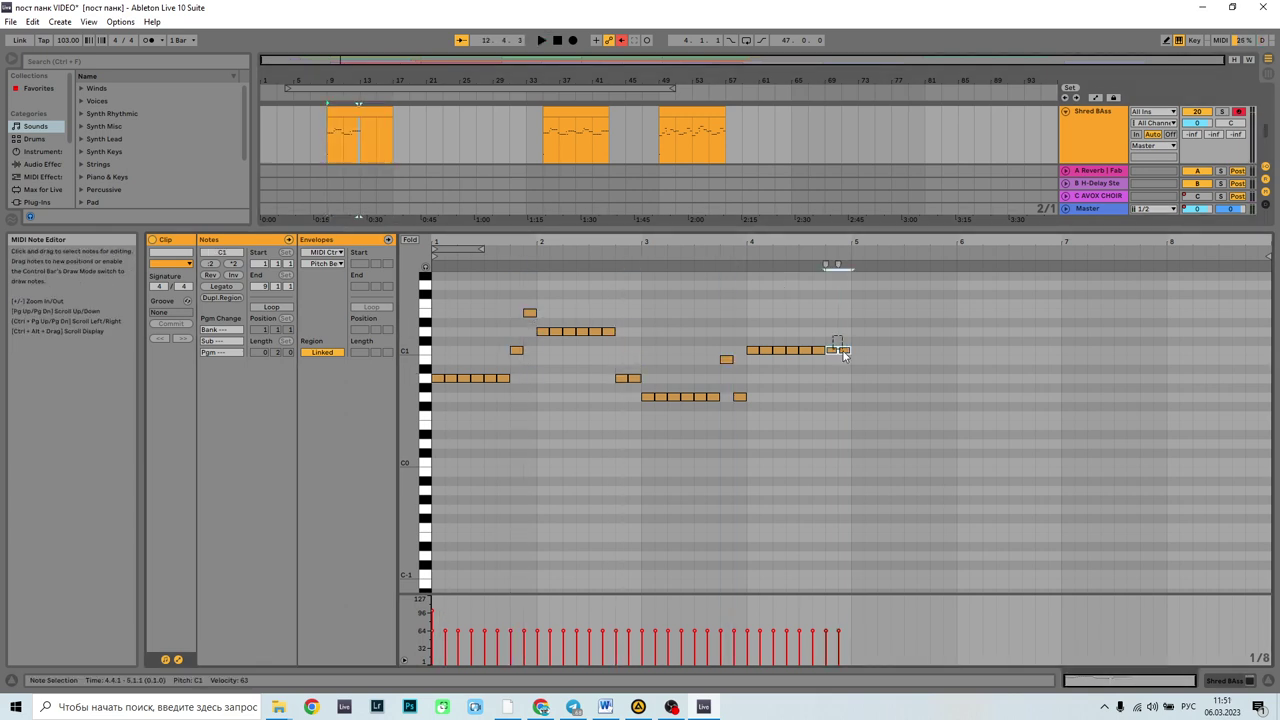
click(381, 128)
key(space)
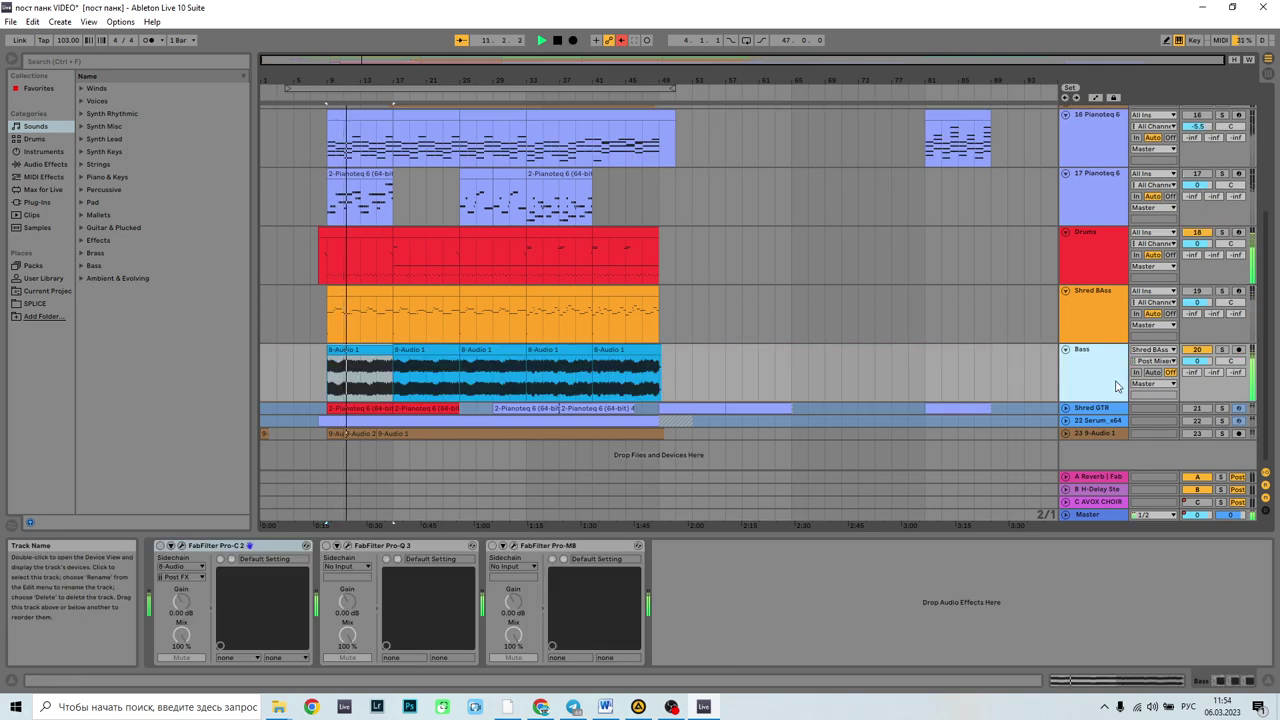
right_click(1140, 298)
click(1140, 428)
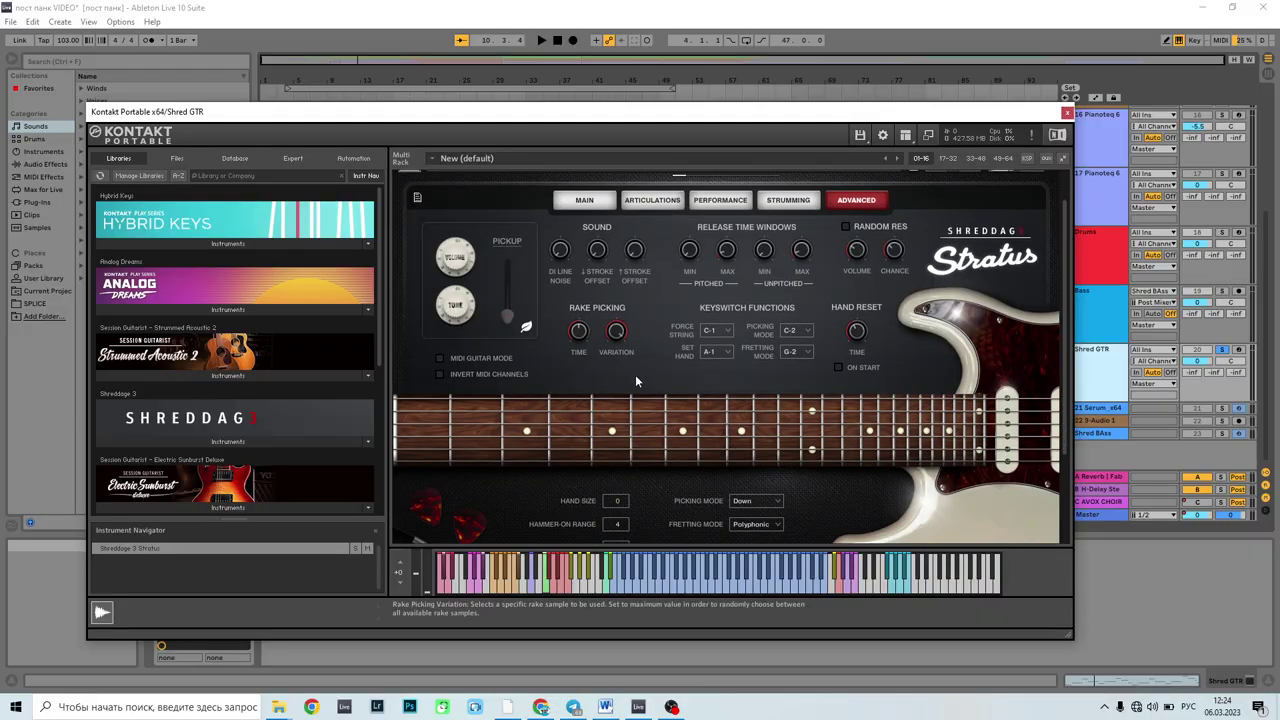
Extend the third F#3 note in the Shred GTR clip to the end of bar 2 and bar 2's last D3 to 3.2.1.
scroll(635, 374, down, 5)
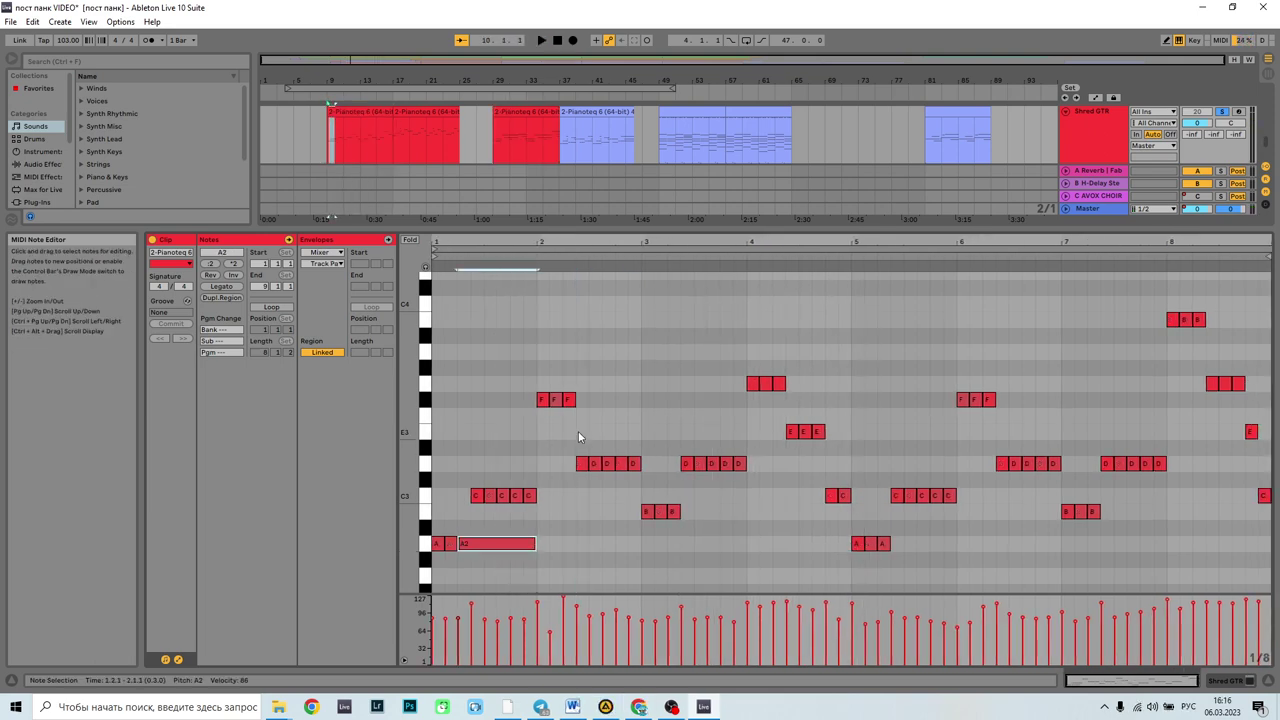
drag(574, 399, 638, 464)
drag(637, 464, 668, 468)
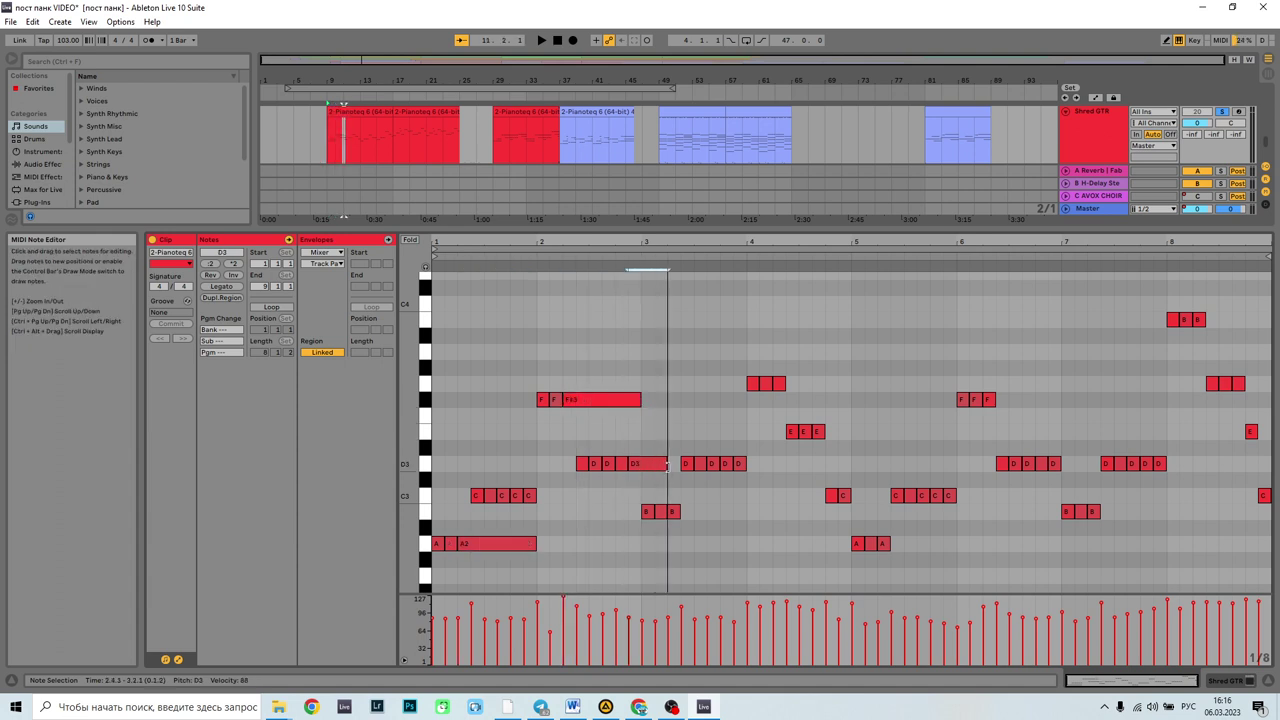
key(space)
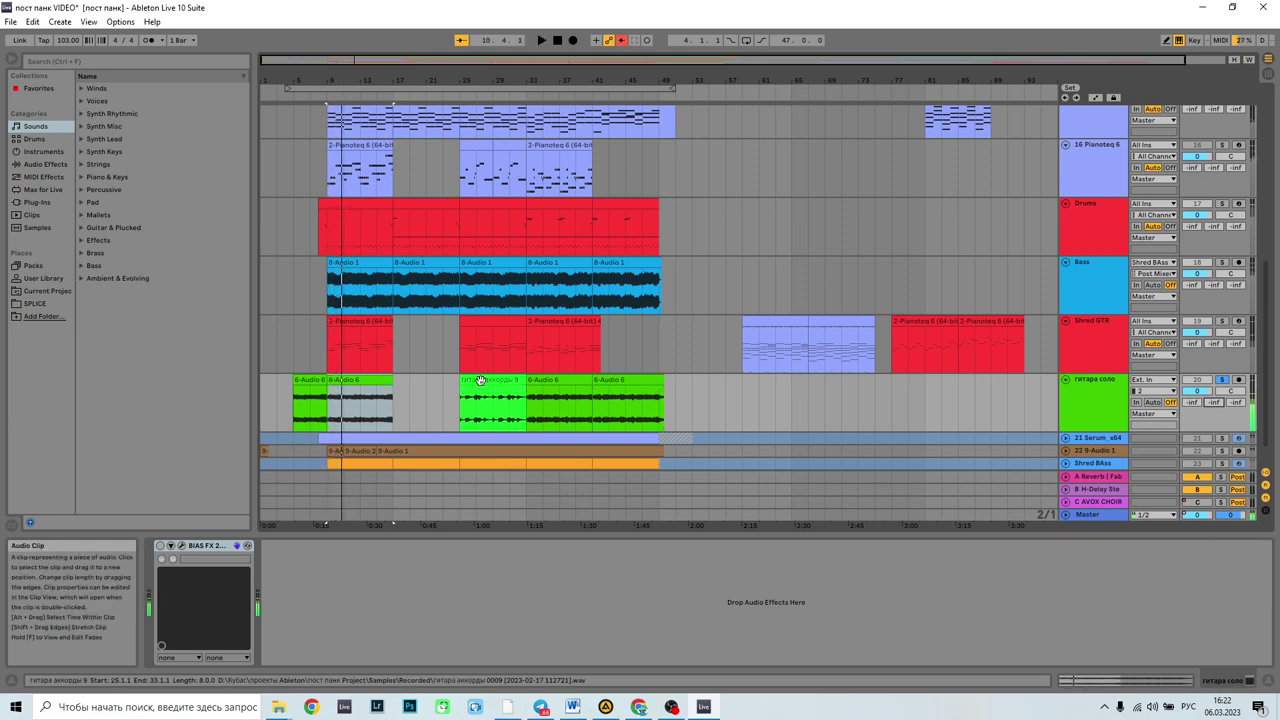
click(237, 545)
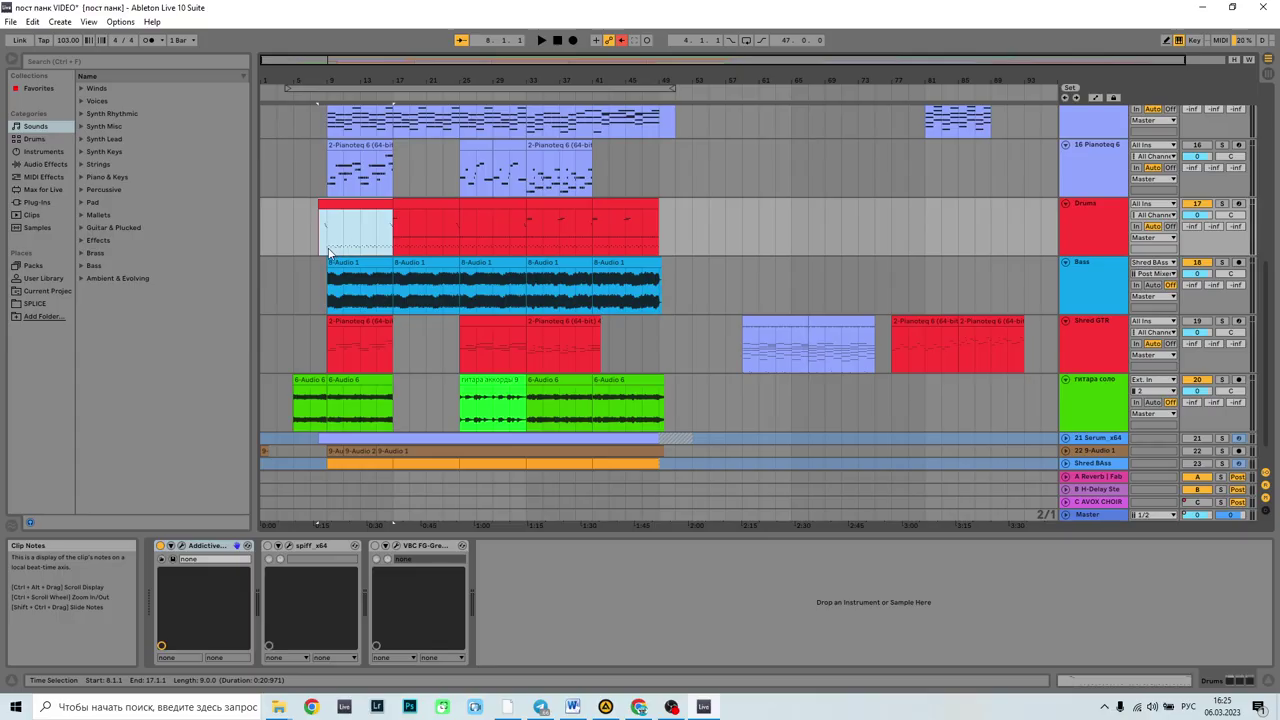
click(327, 249)
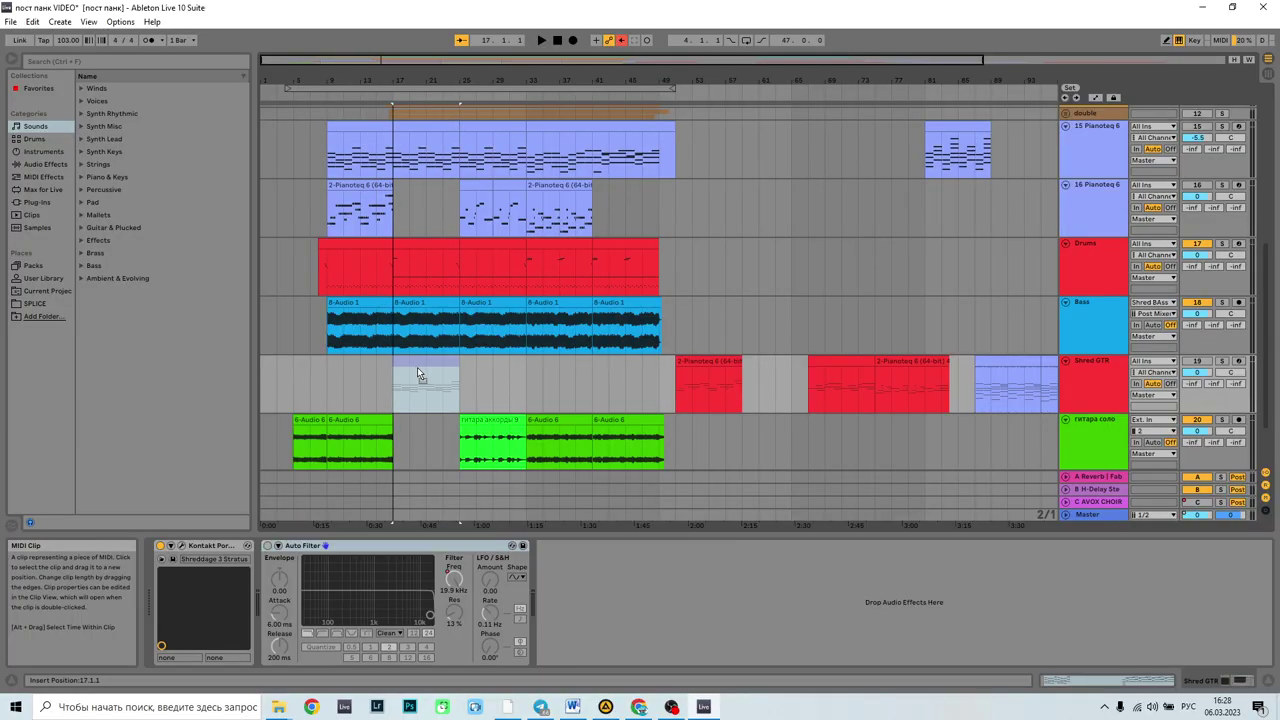
Place the chord clip at bar 17 on the Shred GTR track, open its notes and play it.
click(417, 367)
double_click(417, 367)
key(space)
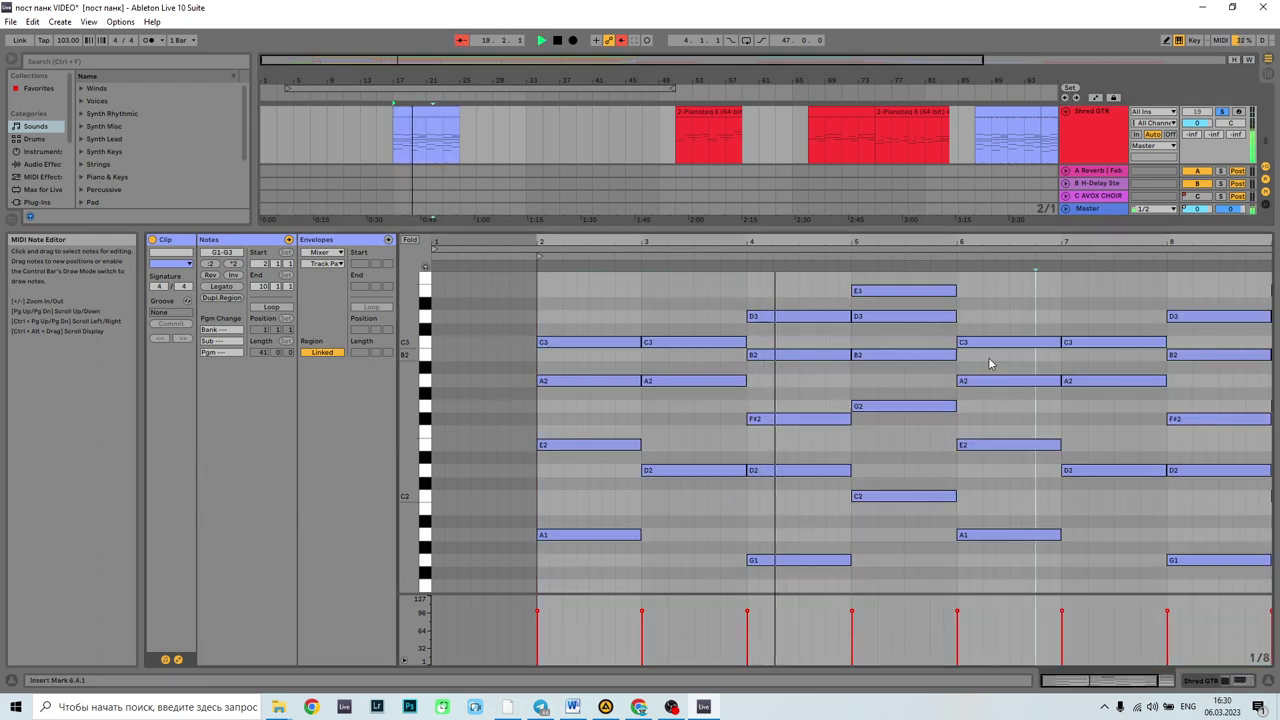
scroll(989, 359, up, 2)
scroll(990, 363, down, 2)
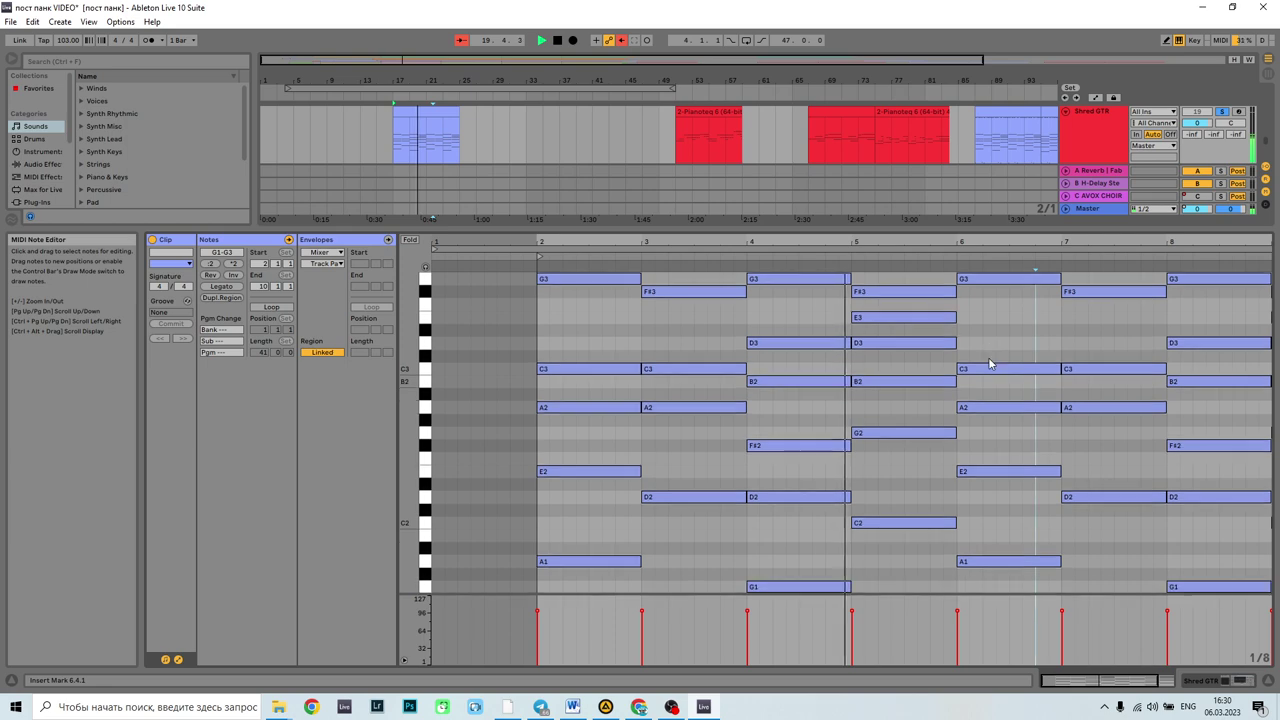
scroll(1143, 428, up, 1)
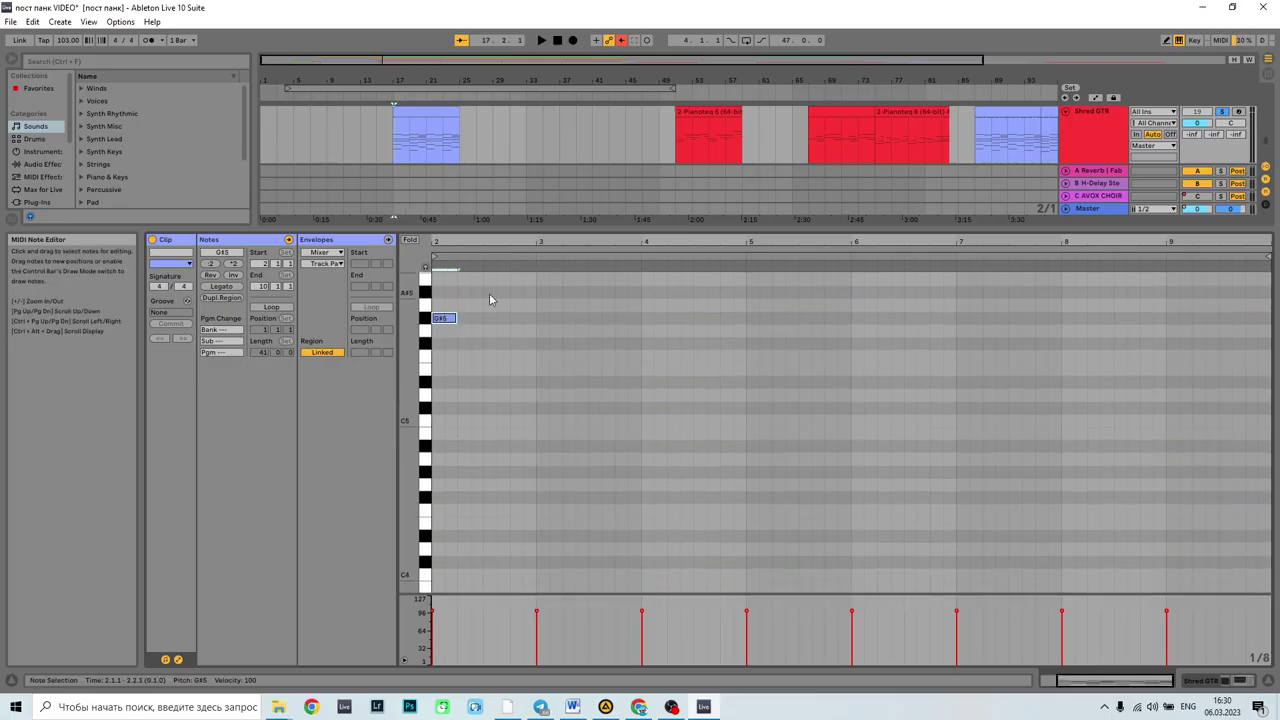
Fill the Shred GTR clip's upper voice with repeated G#5 and A5 eighth notes across eight bars and play it.
key(ctrl+d)
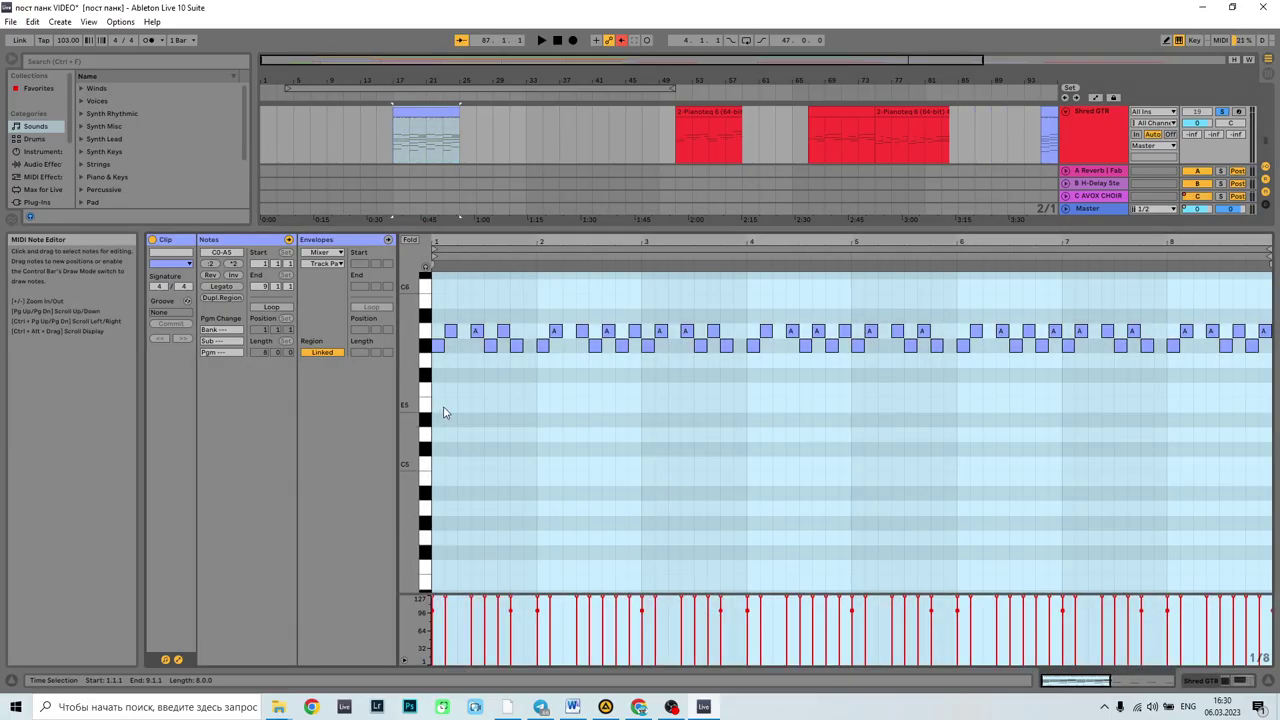
key(space)
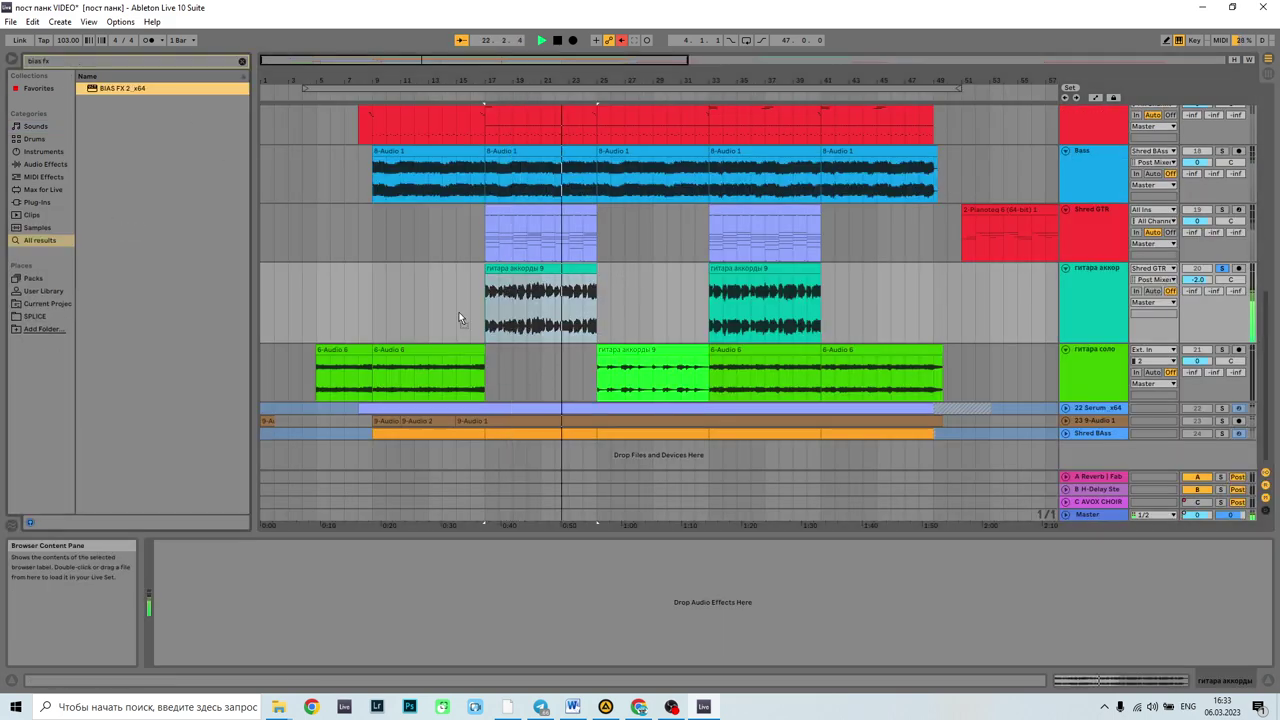
Add BIAS FX 2 with the acoustic preset A Cool Stick to the гитара аккорды track and close its window.
drag(459, 312, 470, 310)
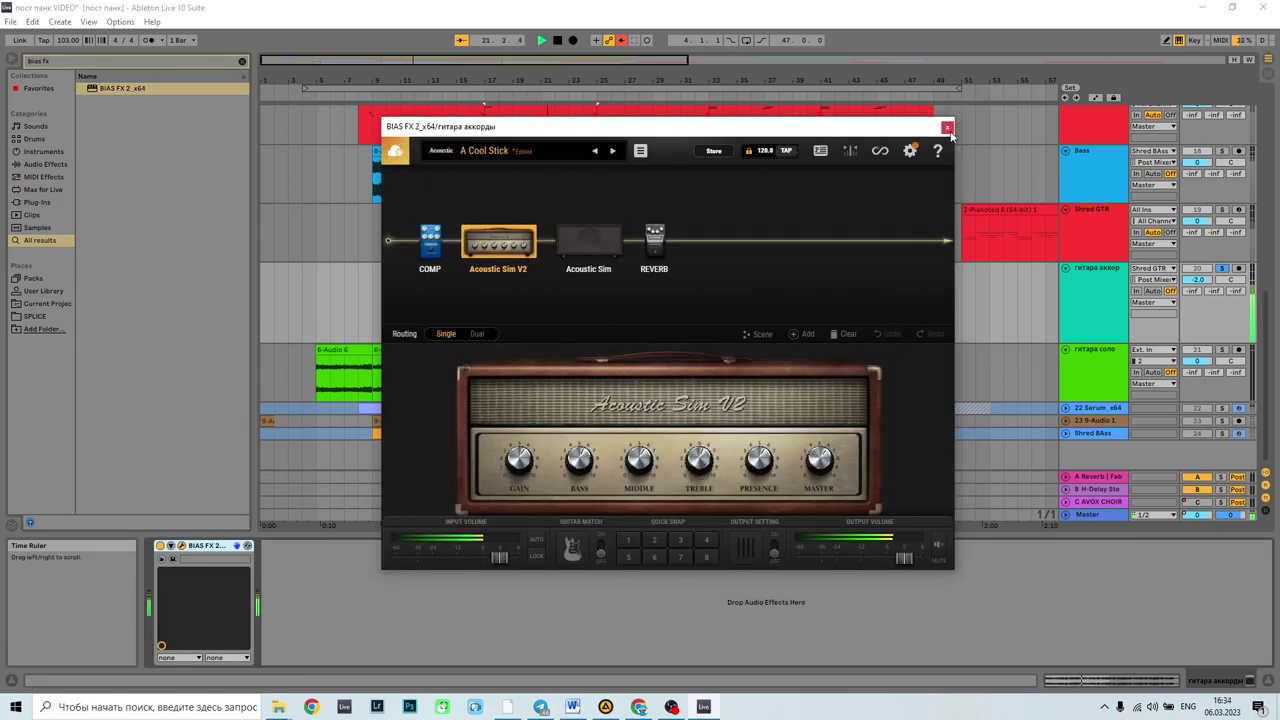
click(947, 128)
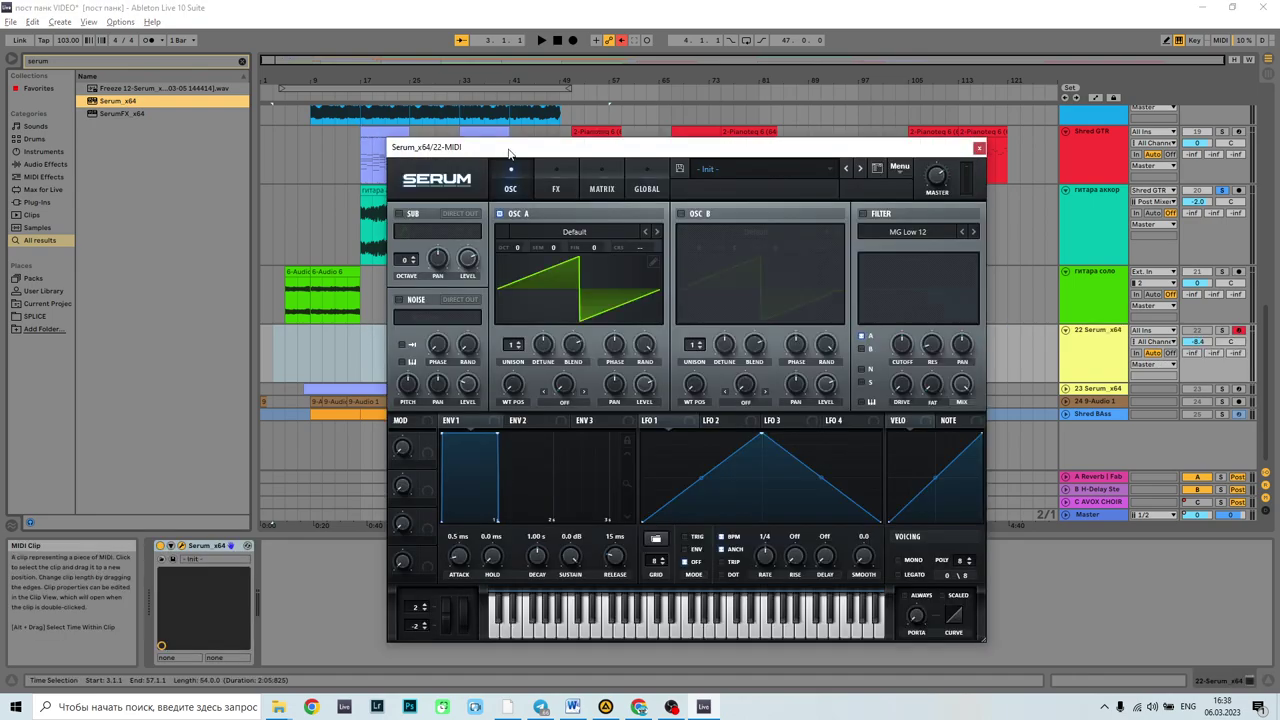
Load a preset from the Tonepusher - Darksynth vol.2 bank into Serum on the 22 Serum_x64 track.
click(733, 166)
mouse_move(832, 320)
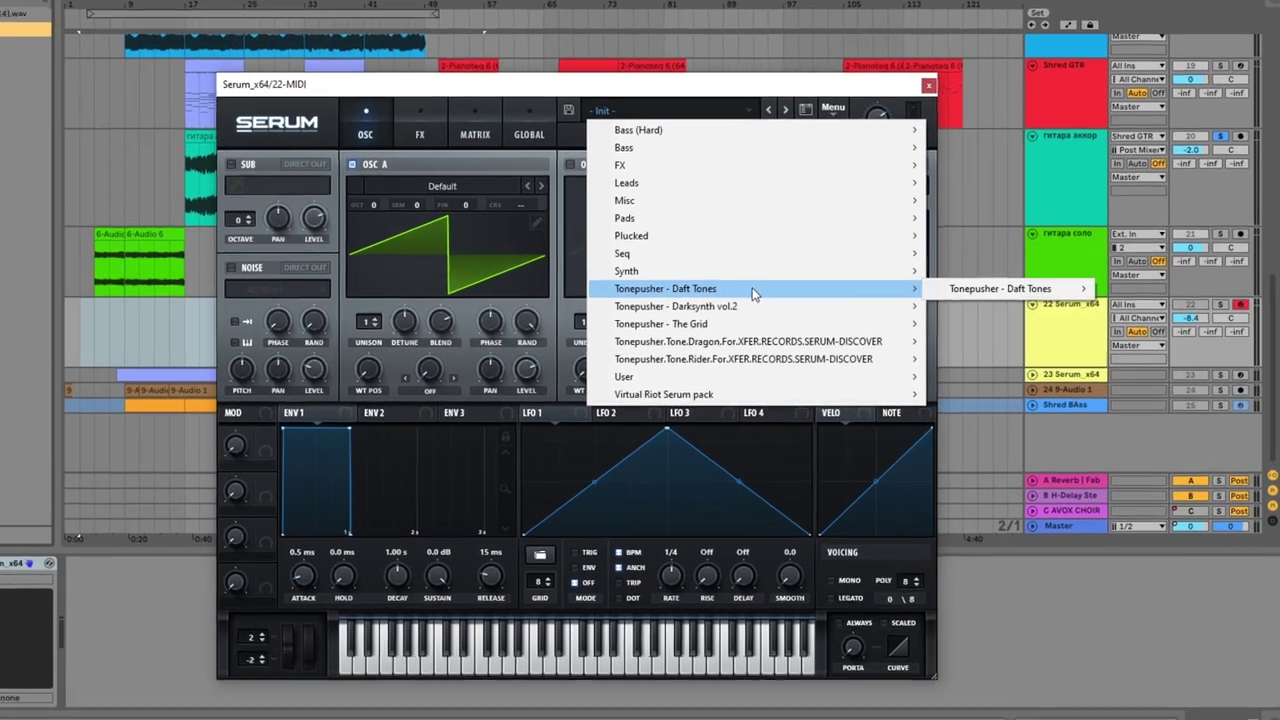
mouse_move(746, 306)
mouse_move(962, 306)
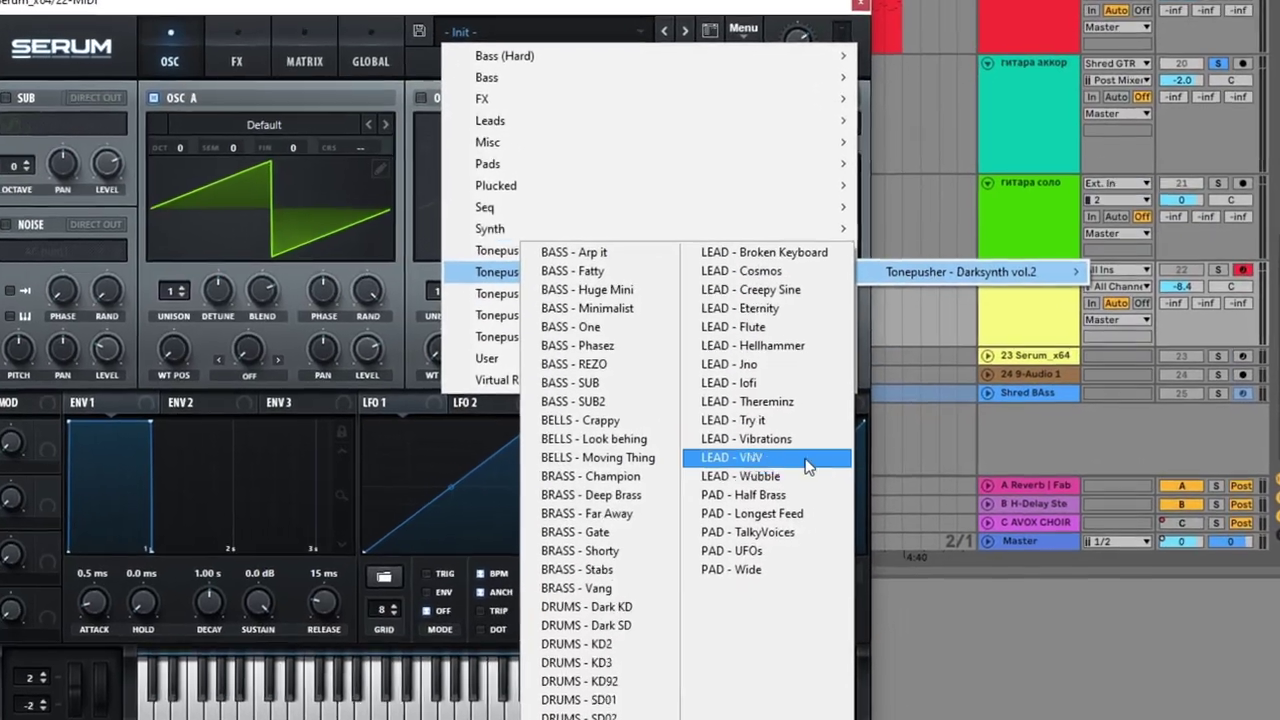
click(800, 494)
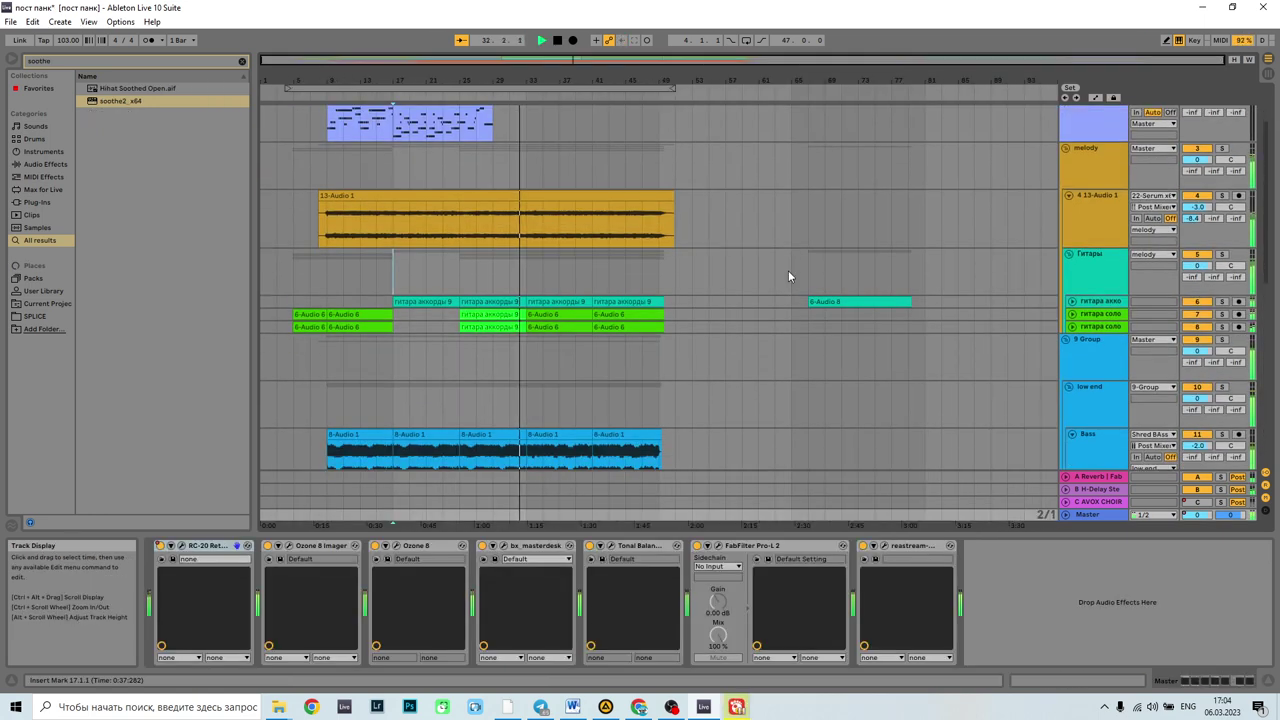
Review the tracks from melody down to VOX during playback and examine the VOX group's effect chain up to Saturator.
scroll(788, 270, down, 1)
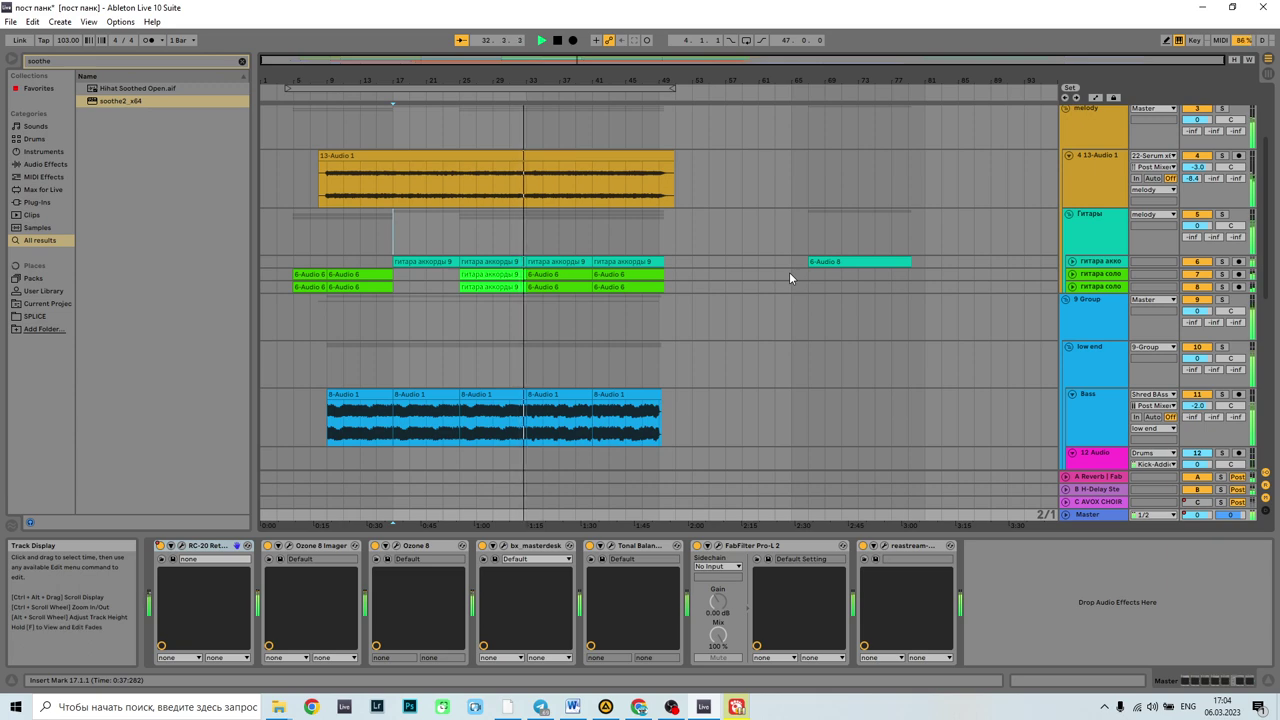
scroll(790, 273, down, 5)
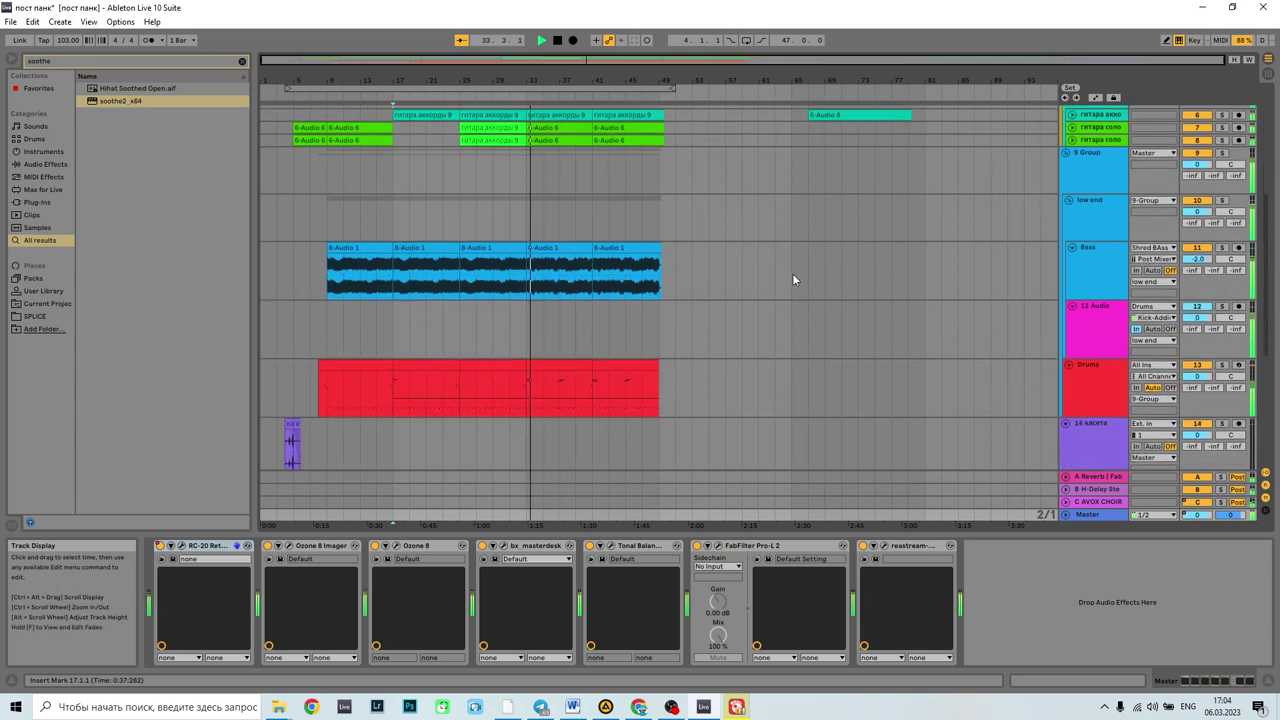
scroll(798, 284, down, 1)
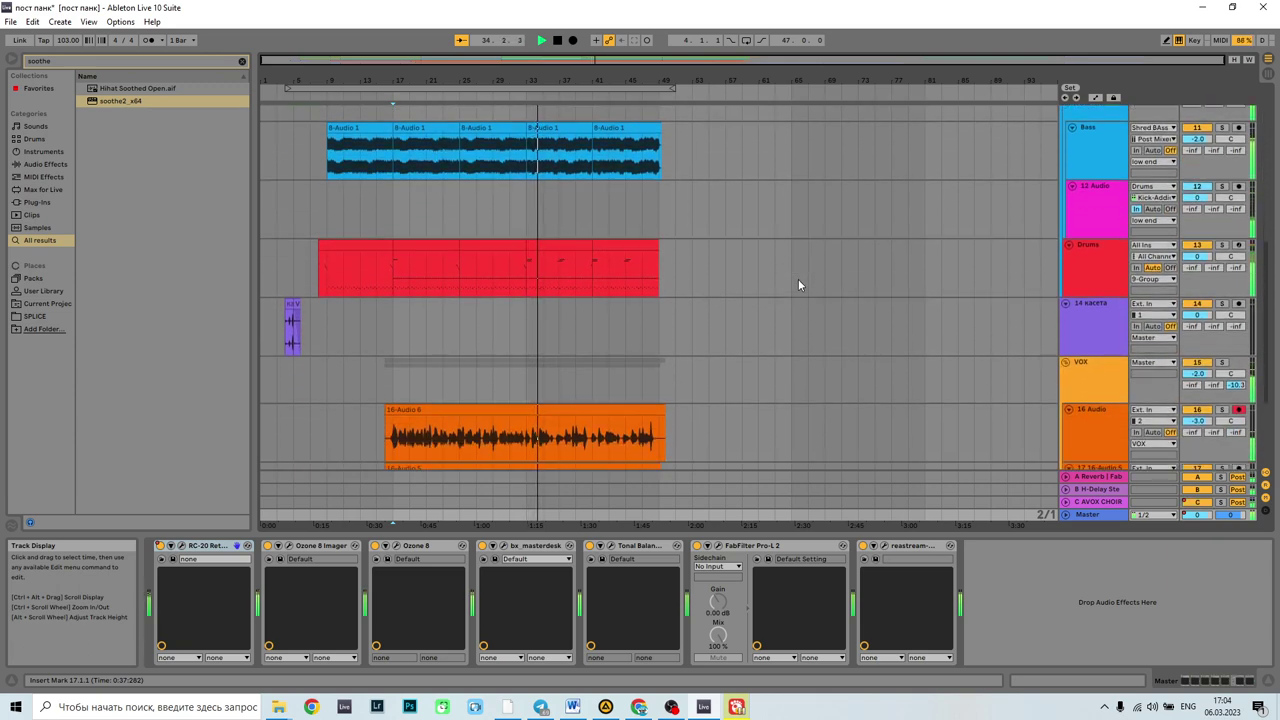
scroll(798, 285, down, 2)
scroll(798, 285, down, 1)
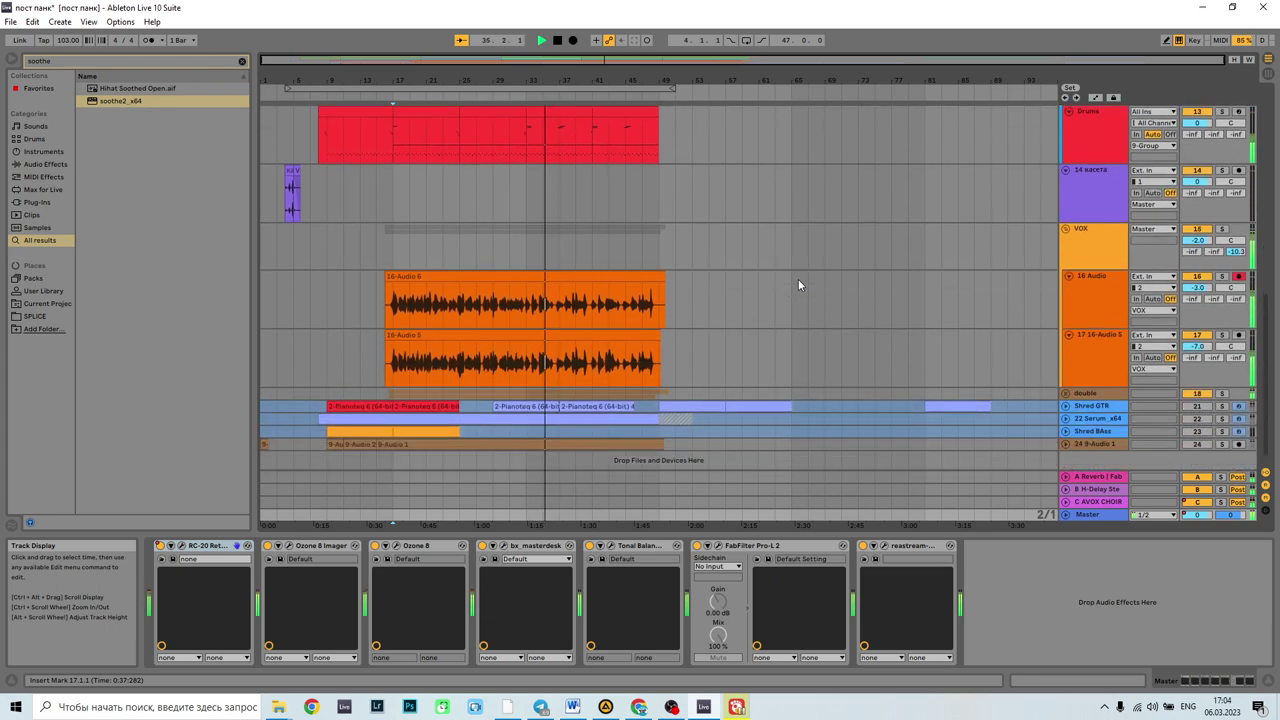
click(1097, 243)
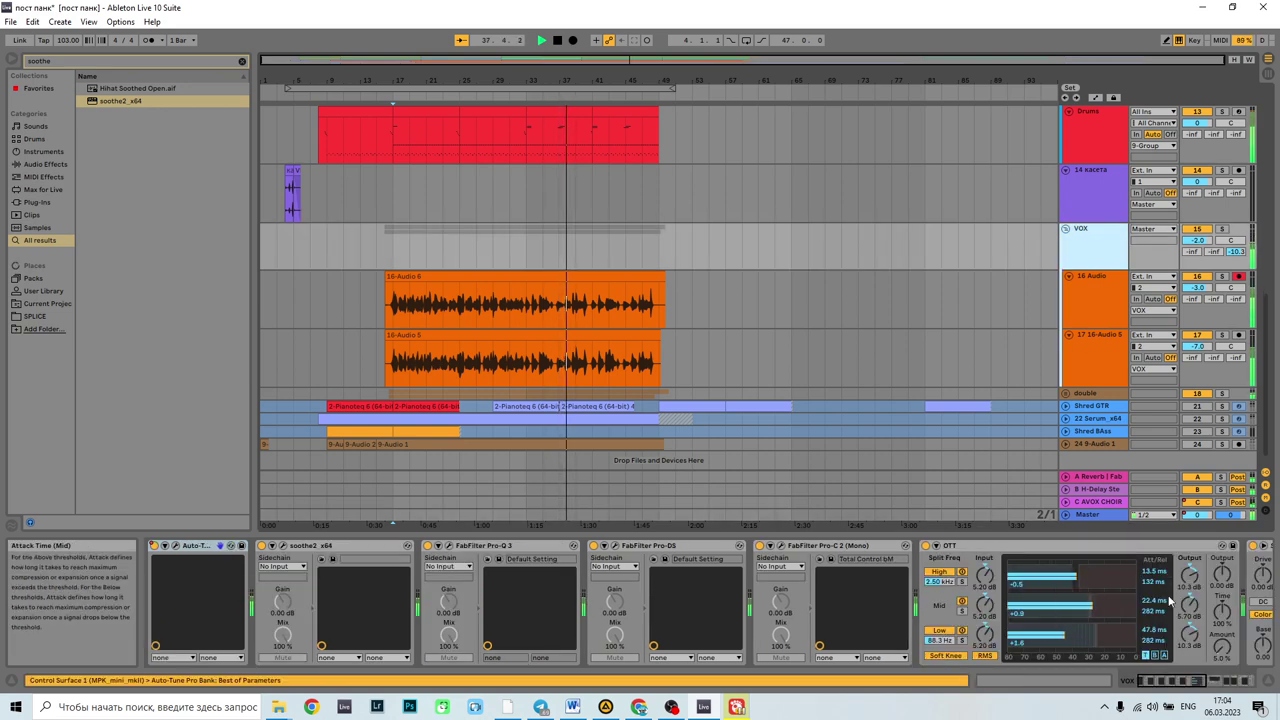
scroll(1170, 600, right, 3)
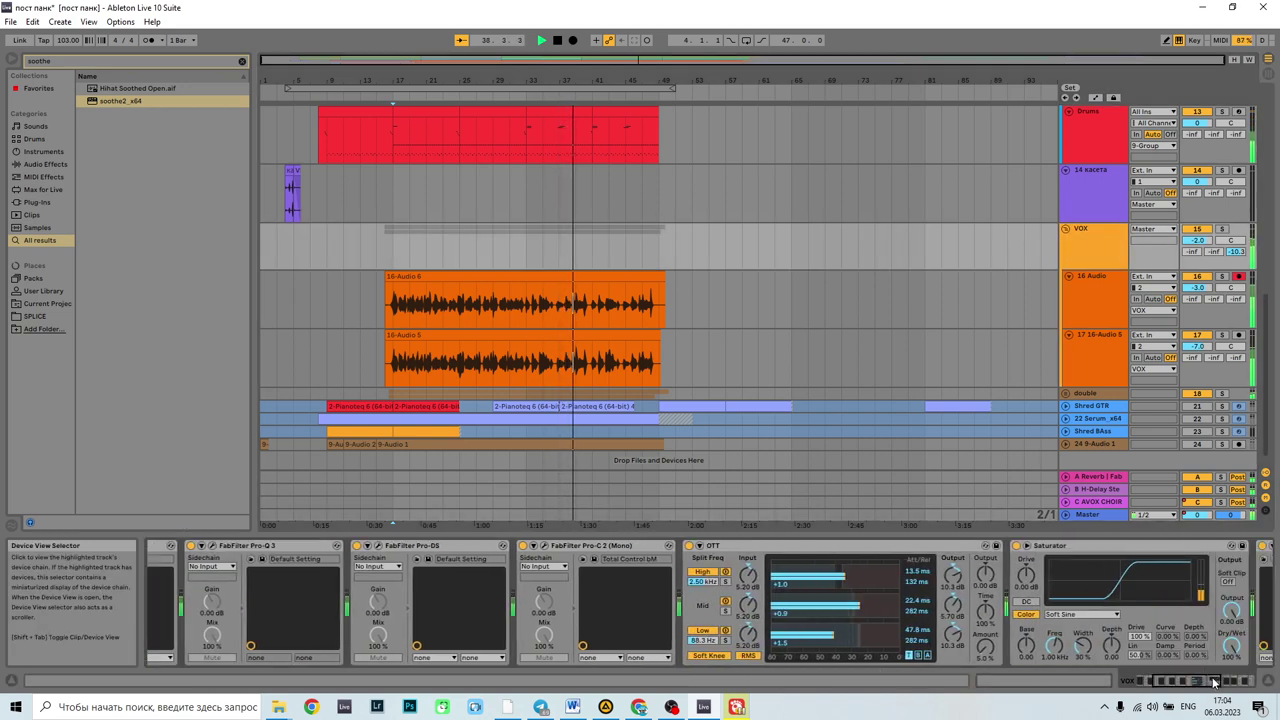